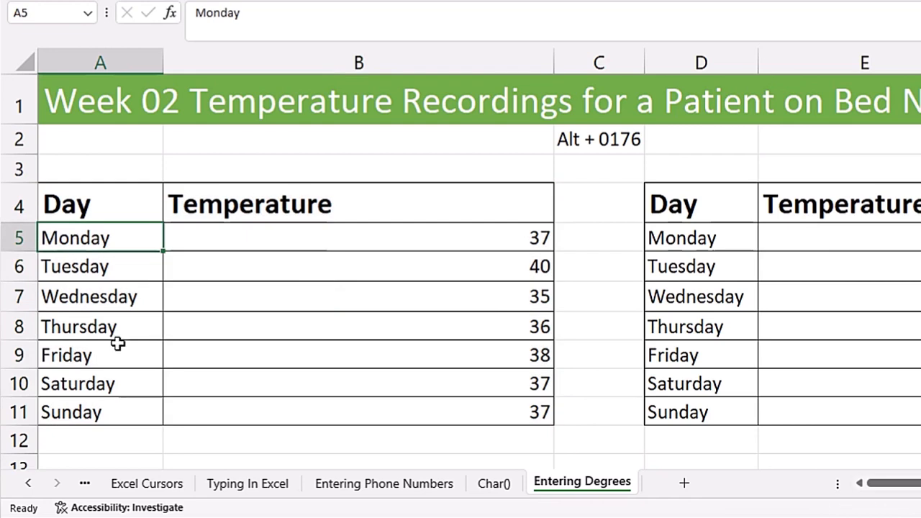
{"action": "left_click", "coordinate": [93, 410]}
{"action": "left_click_drag", "start_coordinate": [298, 236], "coordinate": [325, 407]}
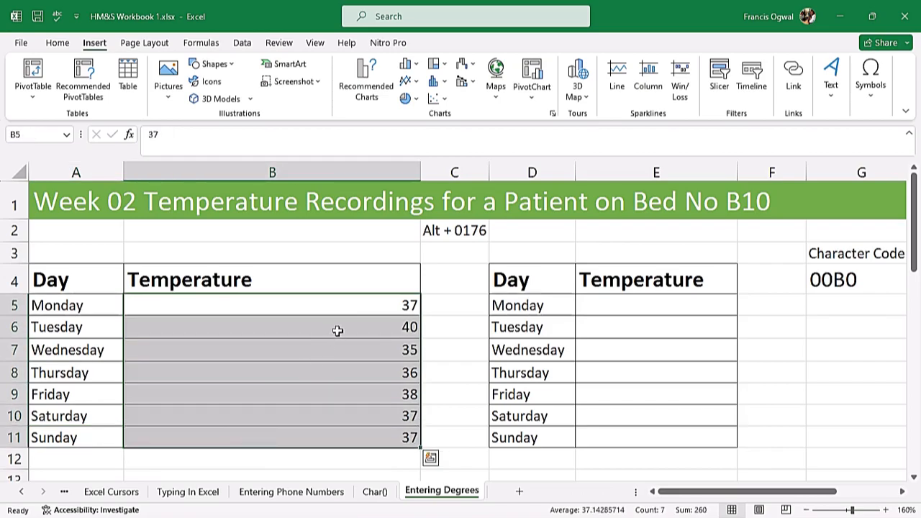
{"action": "left_click", "coordinate": [339, 328]}
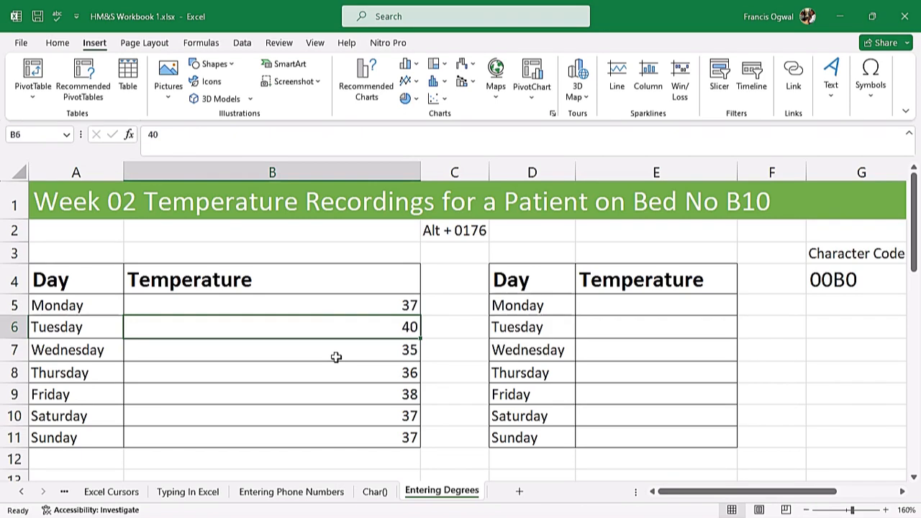
{"action": "left_click", "coordinate": [269, 281]}
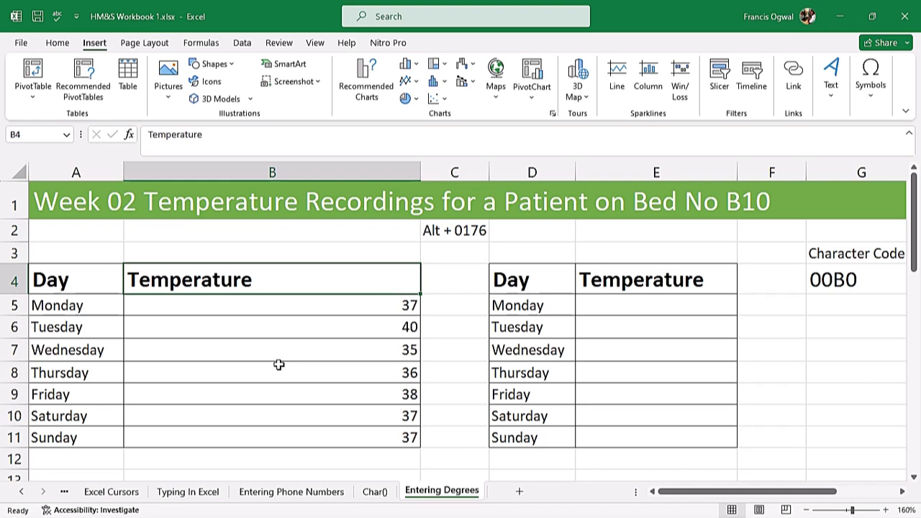
{"action": "left_click_drag", "start_coordinate": [290, 305], "coordinate": [293, 437]}
Extend the first table's header in B4 to read "Temperature (Degree Celsius)"
{"action": "double_click", "coordinate": [267, 281]}
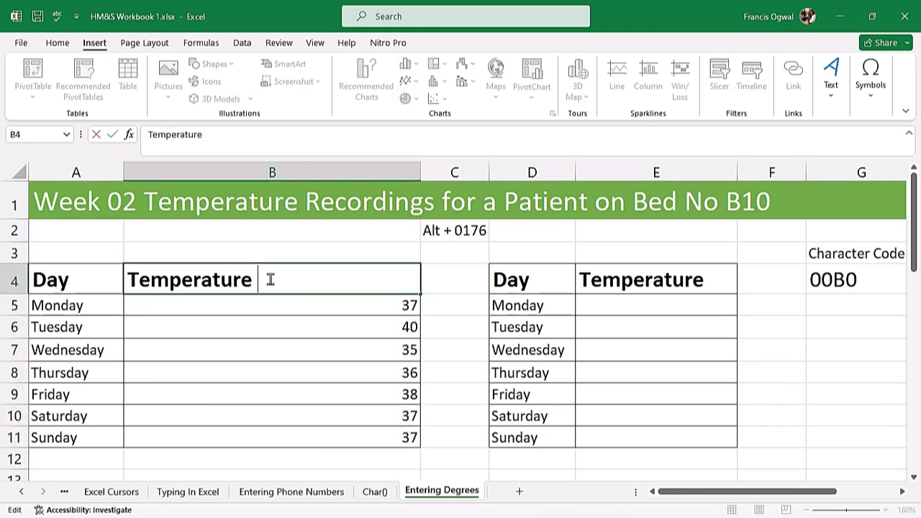
{"action": "type", "text": "(Dr"}
{"action": "key", "text": "BackSpace"}
{"action": "type", "text": "egree"}
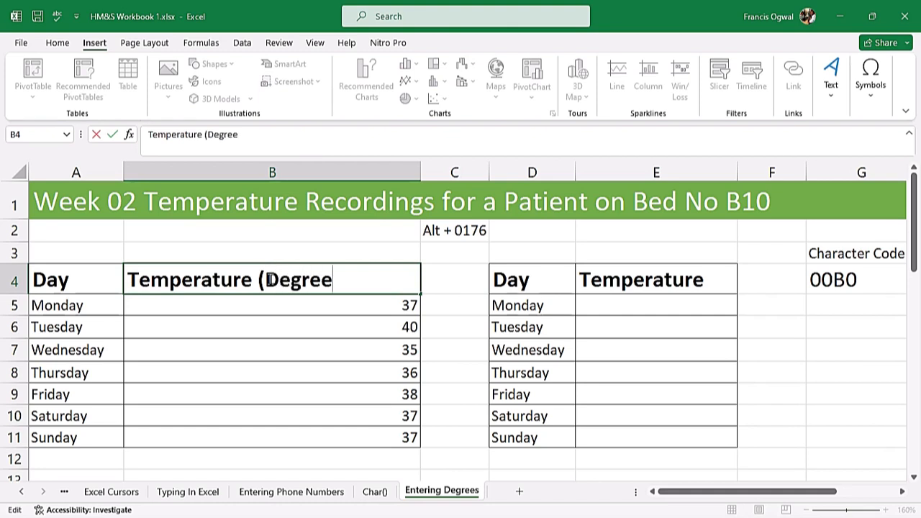
{"action": "type", "text": " Celsius"}
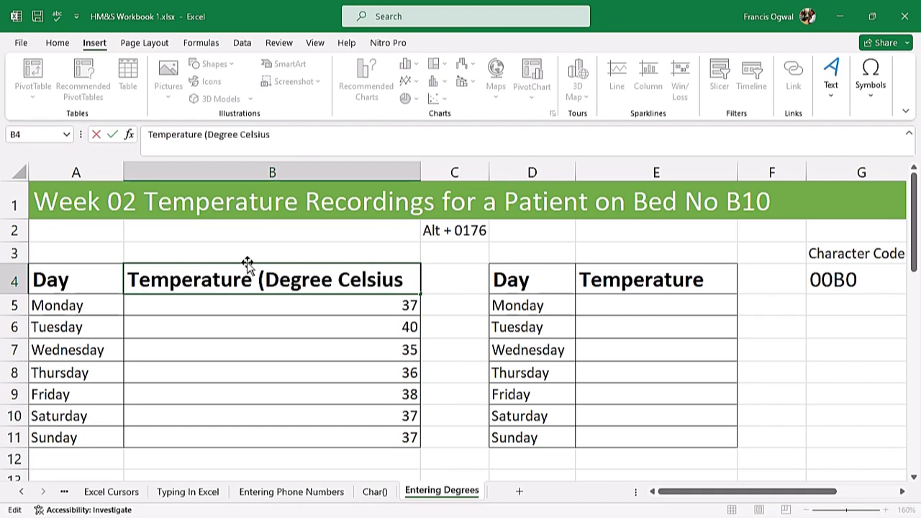
{"action": "type", "text": ")"}
{"action": "key", "text": "ctrl+Return"}
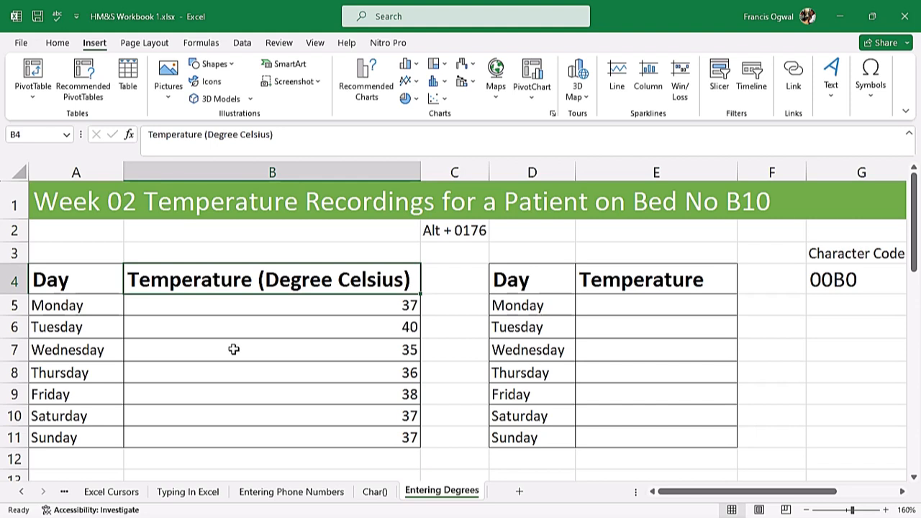
{"action": "left_click", "coordinate": [271, 387]}
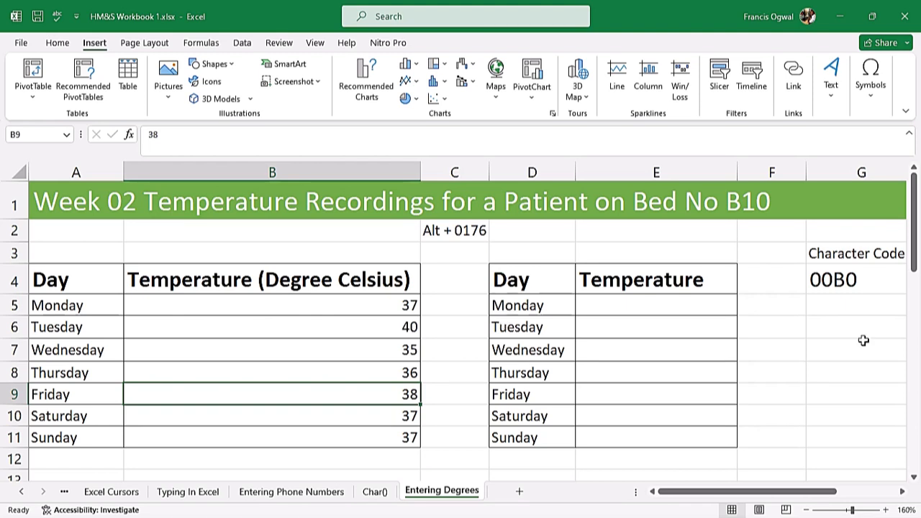
{"action": "left_click", "coordinate": [667, 307]}
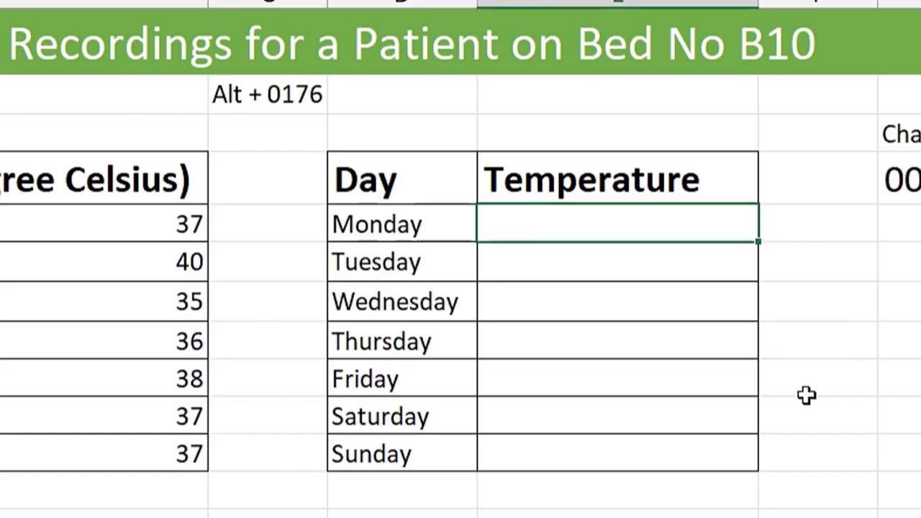
{"action": "type", "text": "37"}
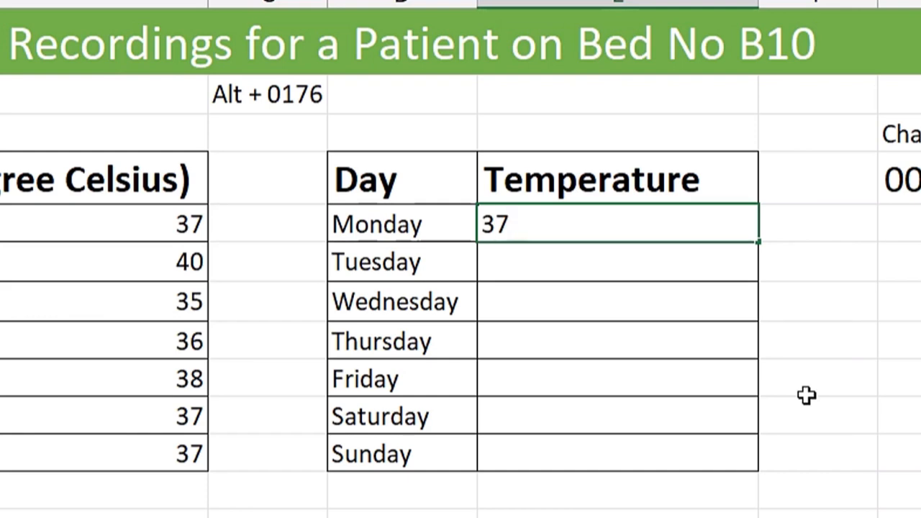
{"action": "key", "text": "Escape"}
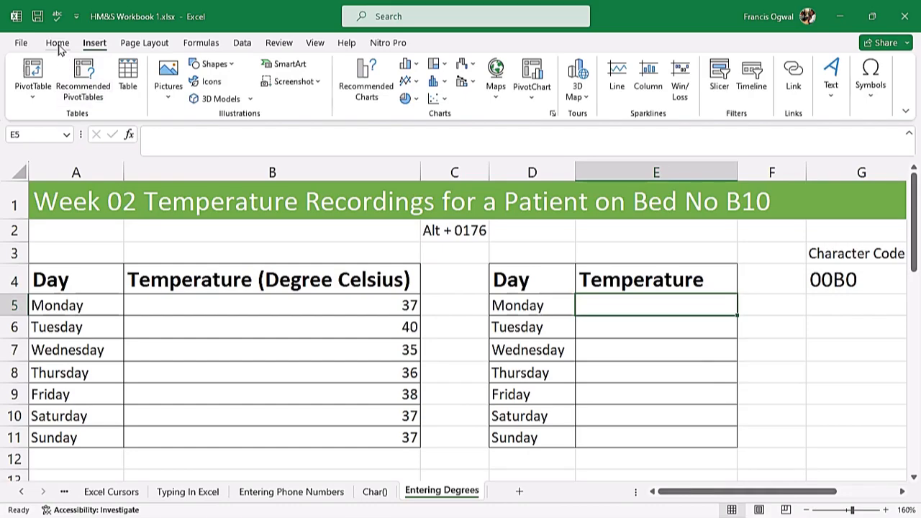
Open the Symbol dialog for cell E5 and examine the Unicode names of several Calibri characters
{"action": "left_click", "coordinate": [58, 43]}
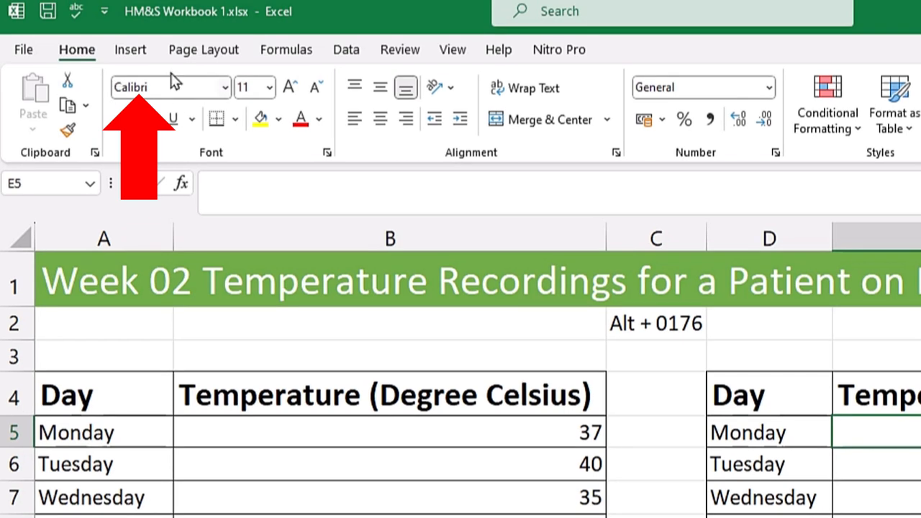
{"action": "left_click", "coordinate": [131, 51]}
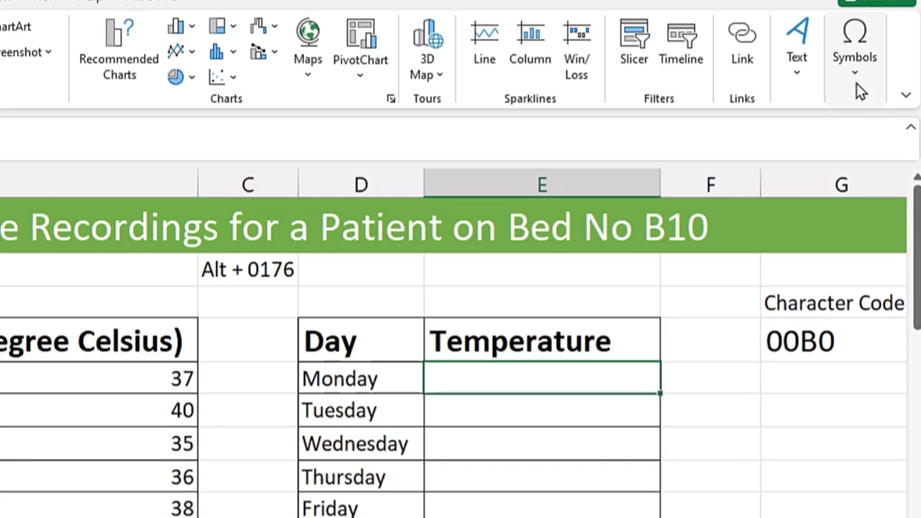
{"action": "left_click", "coordinate": [871, 100]}
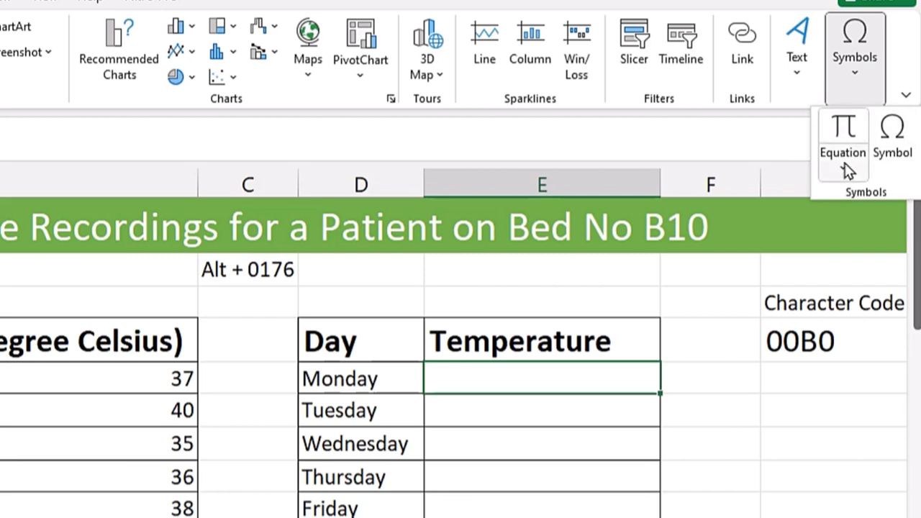
{"action": "left_click", "coordinate": [897, 143]}
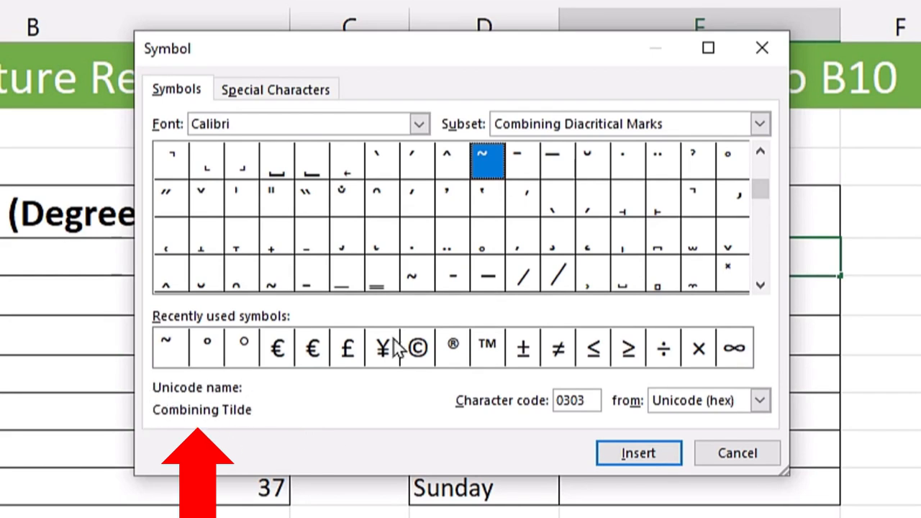
{"action": "left_click", "coordinate": [495, 197]}
{"action": "left_click", "coordinate": [527, 200]}
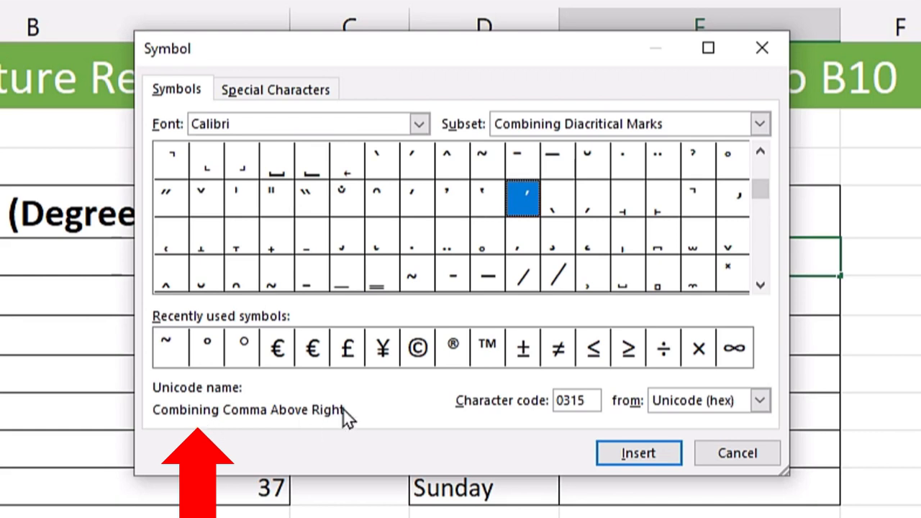
{"action": "left_click", "coordinate": [488, 162]}
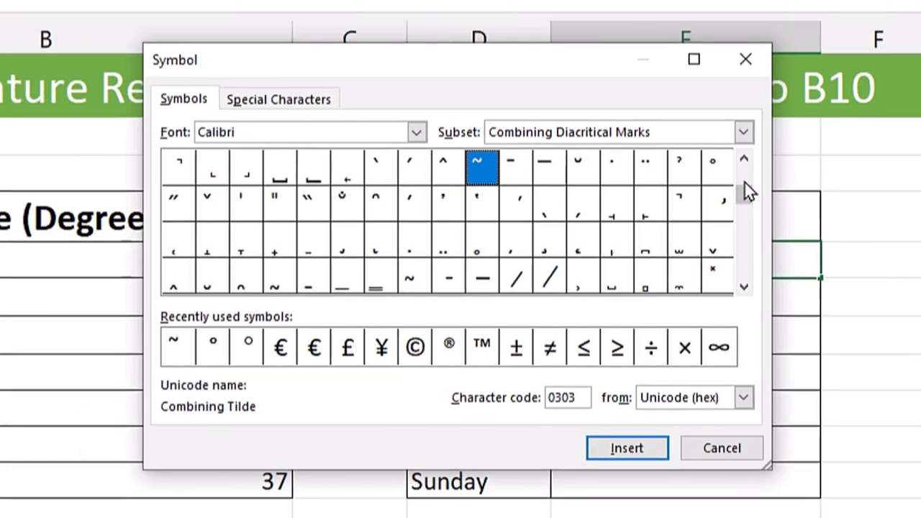
{"action": "mouse_move", "coordinate": [746, 191]}
{"action": "left_mouse_down"}
{"action": "mouse_move", "coordinate": [748, 235]}
{"action": "mouse_move", "coordinate": [745, 191]}
{"action": "left_mouse_up"}
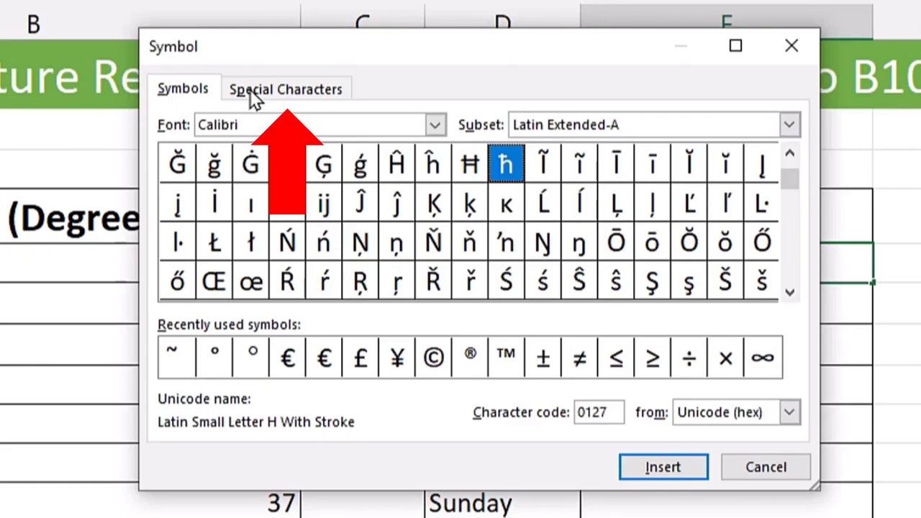
Look through the list of special characters, then return to the regular symbols grid
{"action": "left_click", "coordinate": [393, 209]}
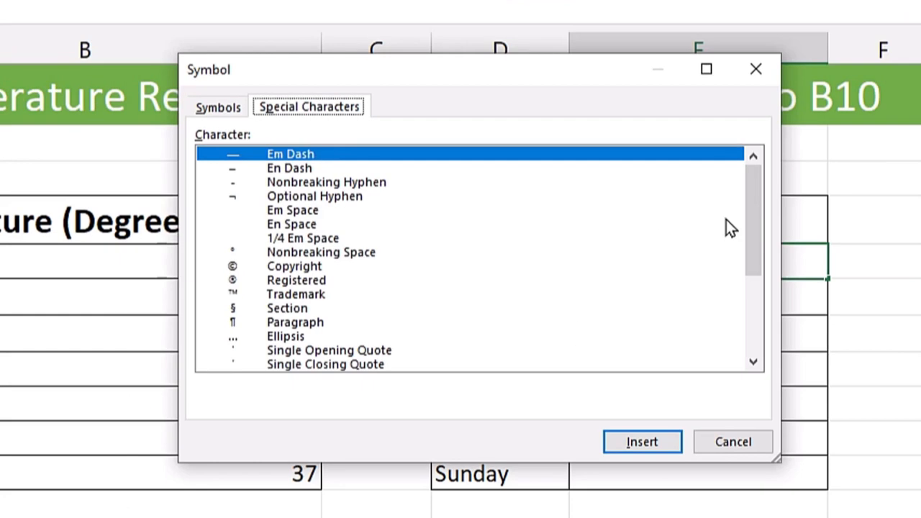
{"action": "left_click_drag", "start_coordinate": [750, 197], "coordinate": [768, 309]}
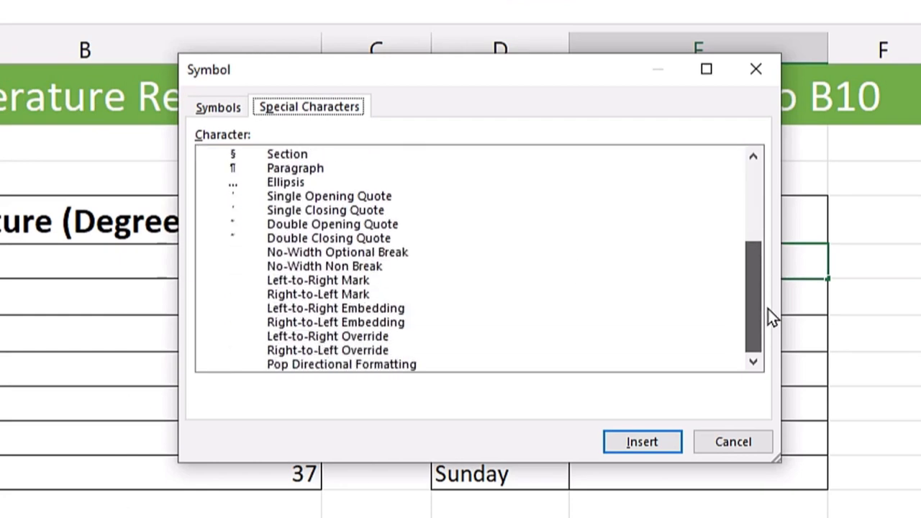
{"action": "left_click", "coordinate": [334, 225]}
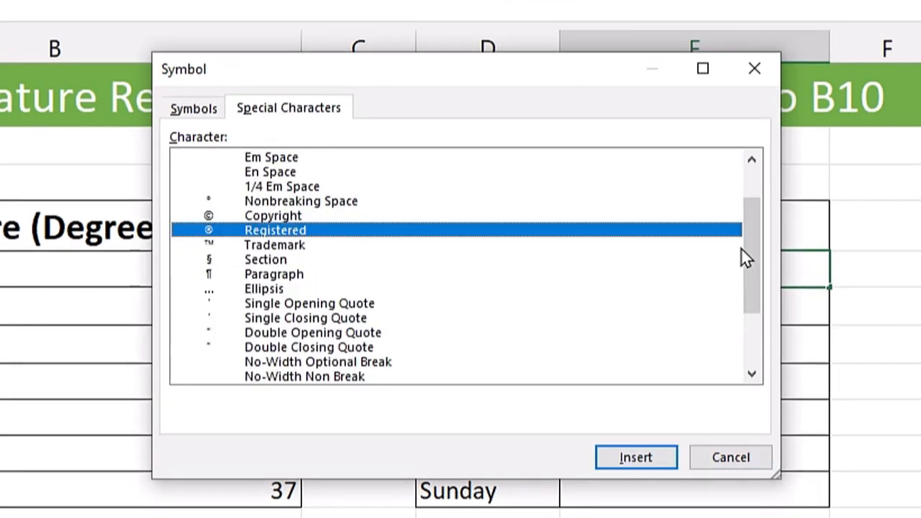
{"action": "left_click_drag", "start_coordinate": [747, 241], "coordinate": [765, 184]}
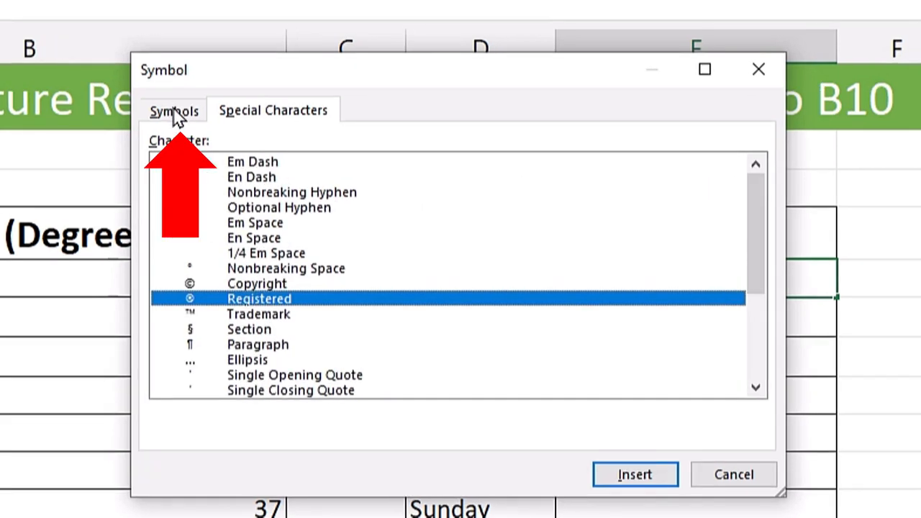
{"action": "left_click", "coordinate": [195, 114]}
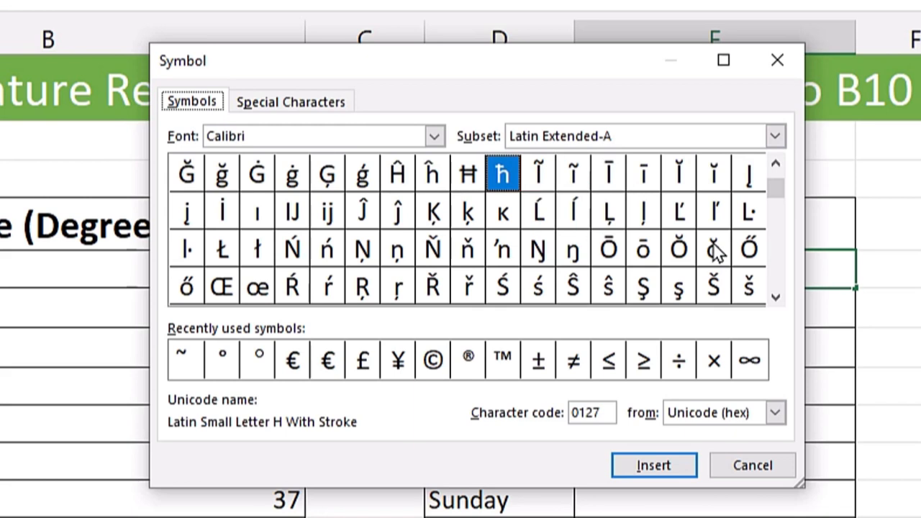
Try inserting the Degree Sign from the Latin-1 Supplement subset into the empty cell E5, then discard the cell entry
{"action": "left_click", "coordinate": [776, 136]}
{"action": "left_click", "coordinate": [672, 176]}
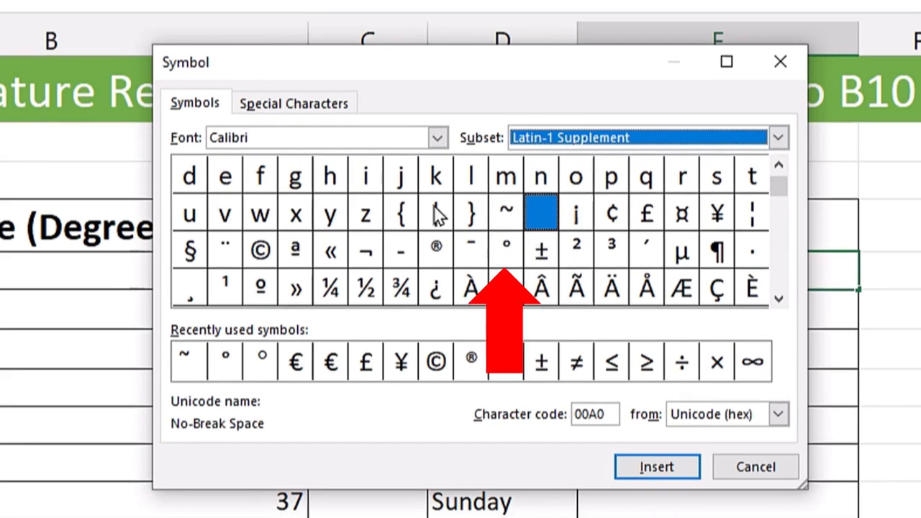
{"action": "left_click", "coordinate": [502, 245]}
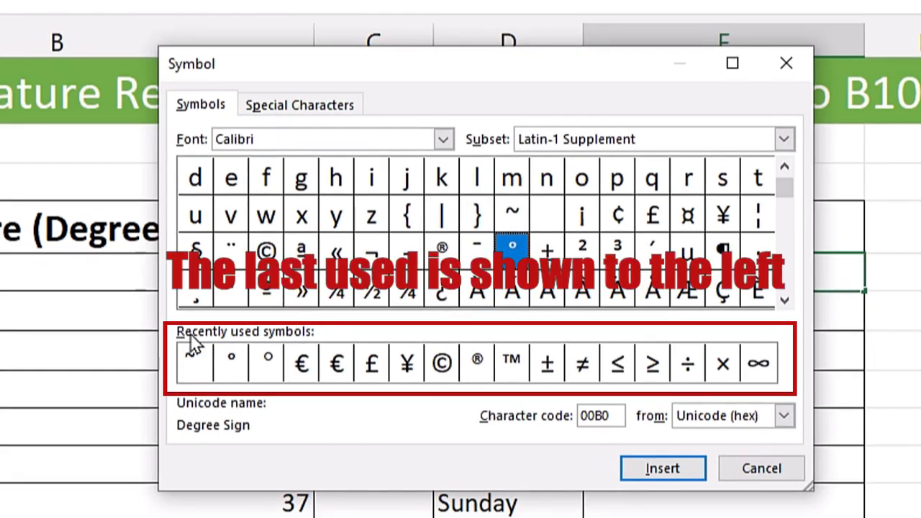
{"action": "left_click", "coordinate": [637, 475]}
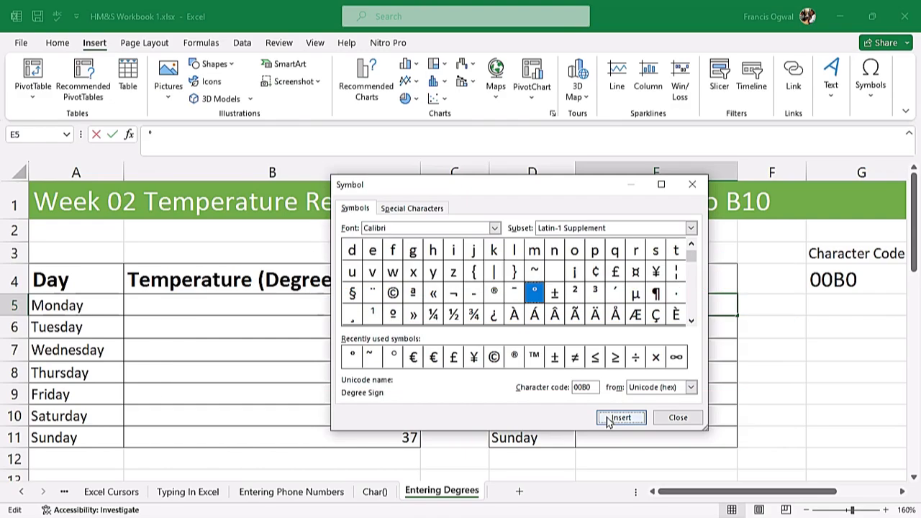
{"action": "key", "text": "Escape"}
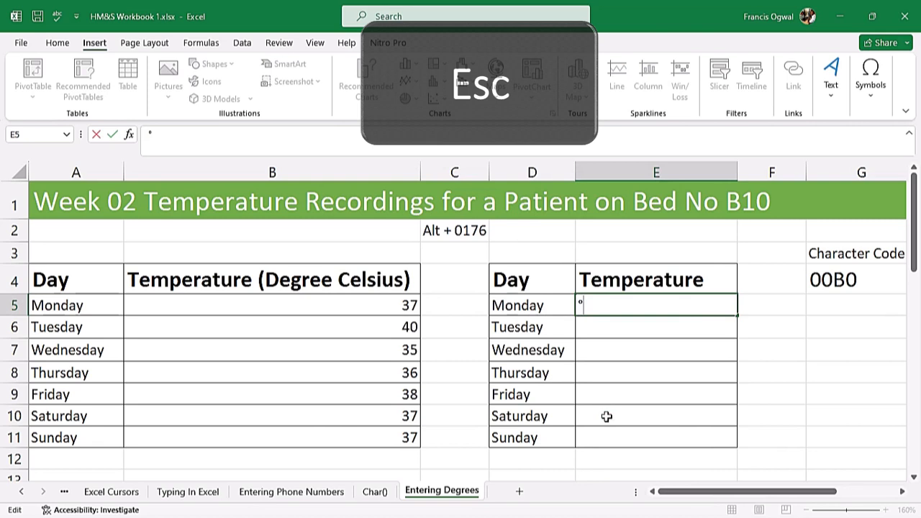
{"action": "key", "text": "Escape"}
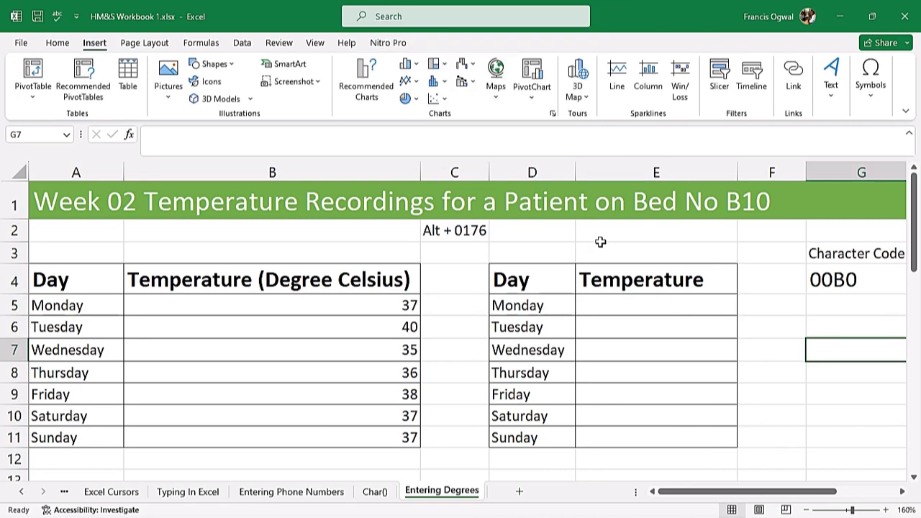
Enter 37°C for Monday in cell E5, inserting the Degree Sign from the Latin-1 Supplement subset of the Symbol dialog
{"action": "left_click", "coordinate": [617, 303]}
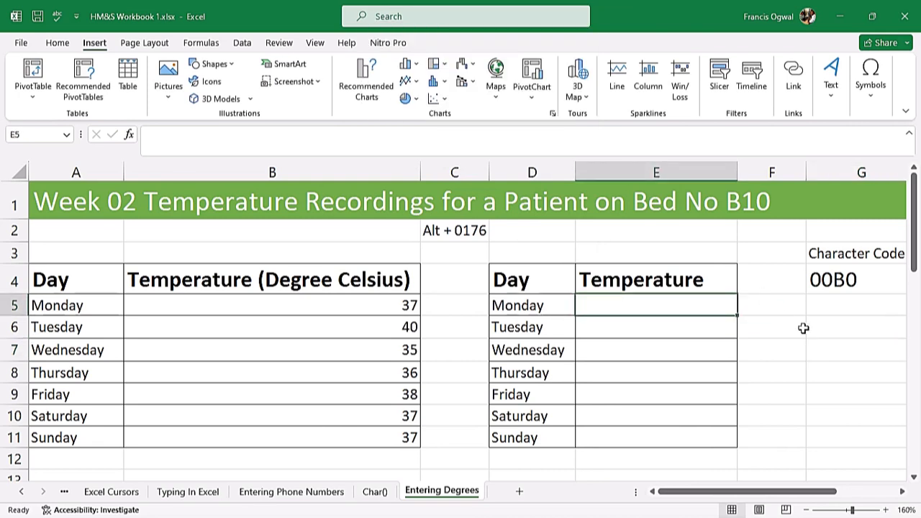
{"action": "type", "text": "37"}
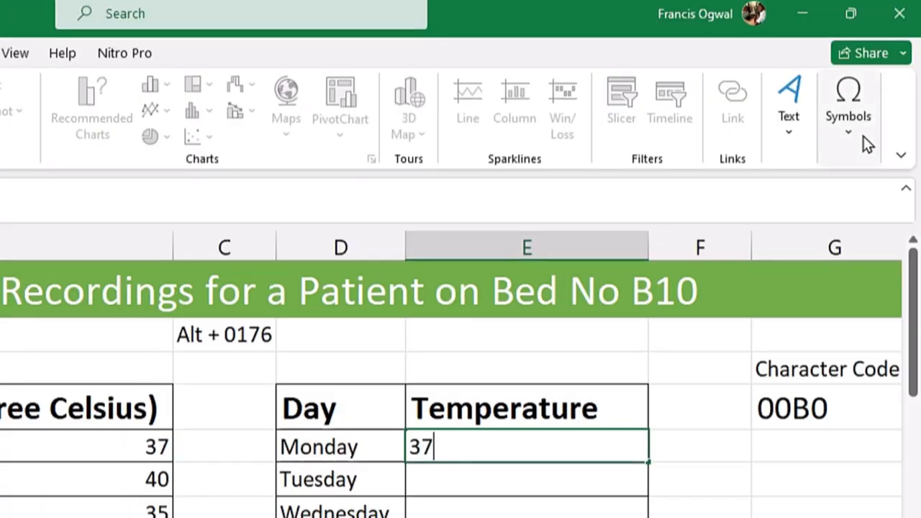
{"action": "left_click", "coordinate": [866, 141]}
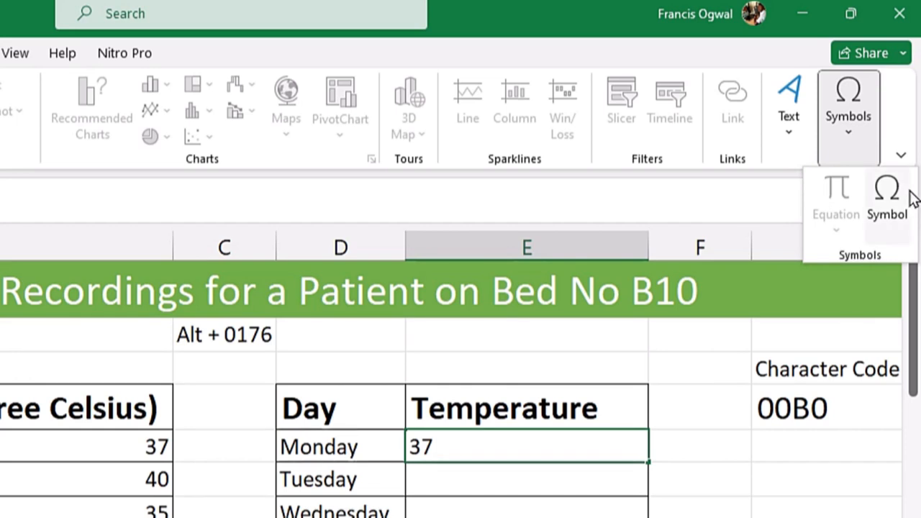
{"action": "left_click", "coordinate": [897, 214]}
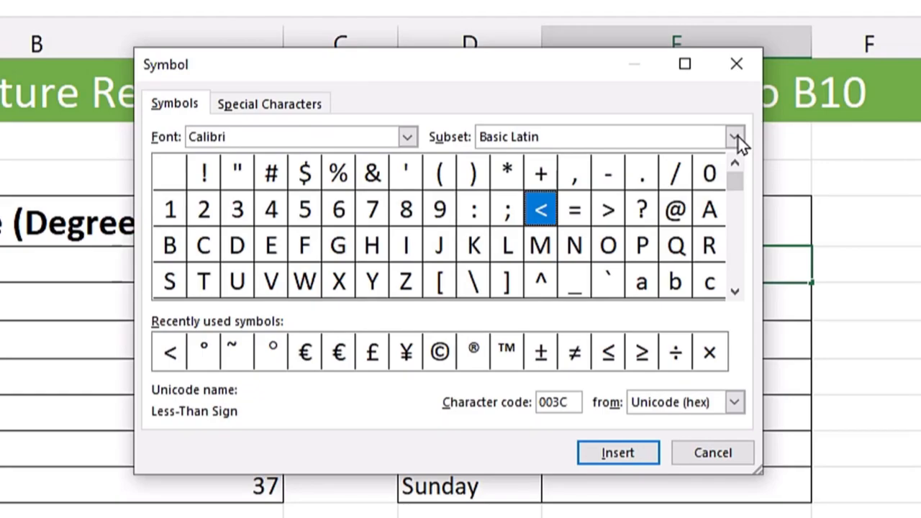
{"action": "left_click", "coordinate": [735, 136]}
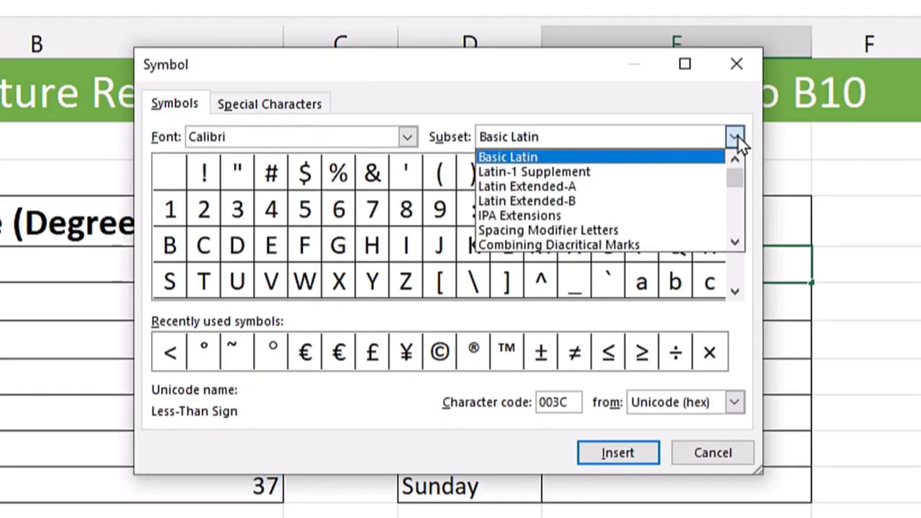
{"action": "left_click", "coordinate": [669, 173]}
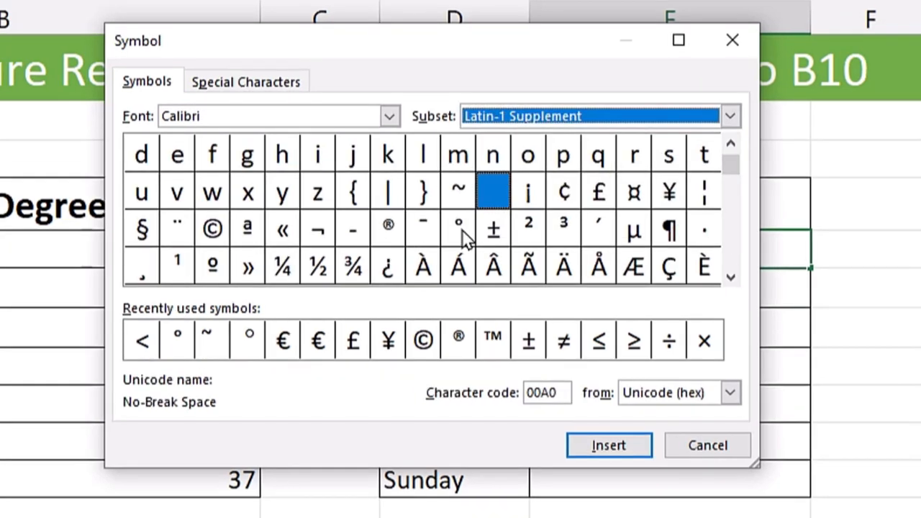
{"action": "left_click", "coordinate": [456, 227]}
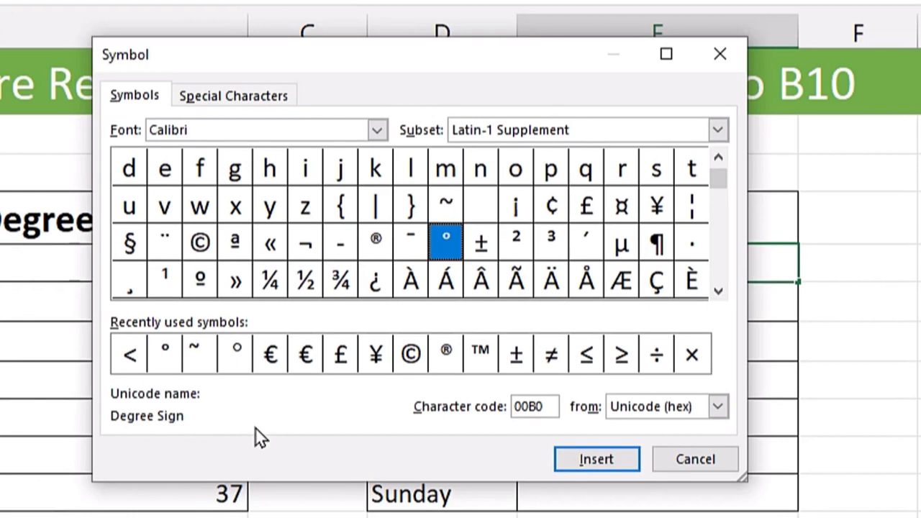
{"action": "left_click", "coordinate": [614, 457]}
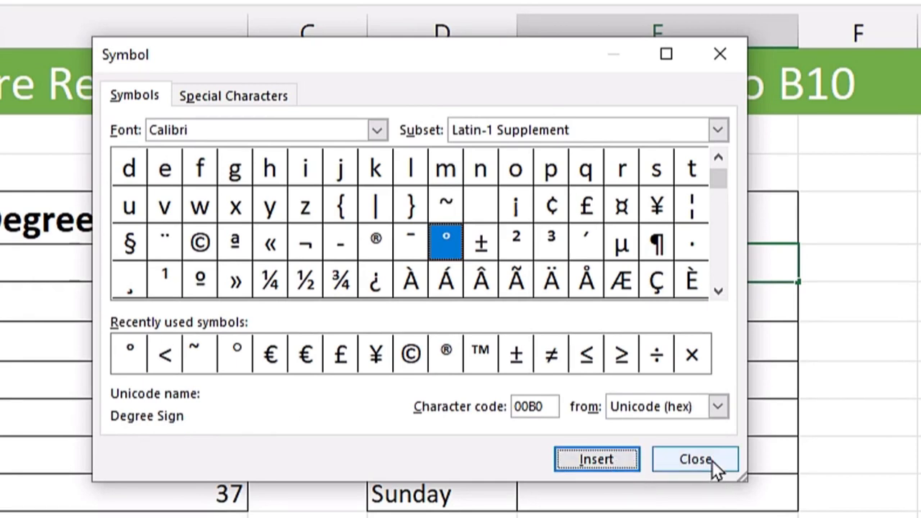
{"action": "key", "text": "Escape"}
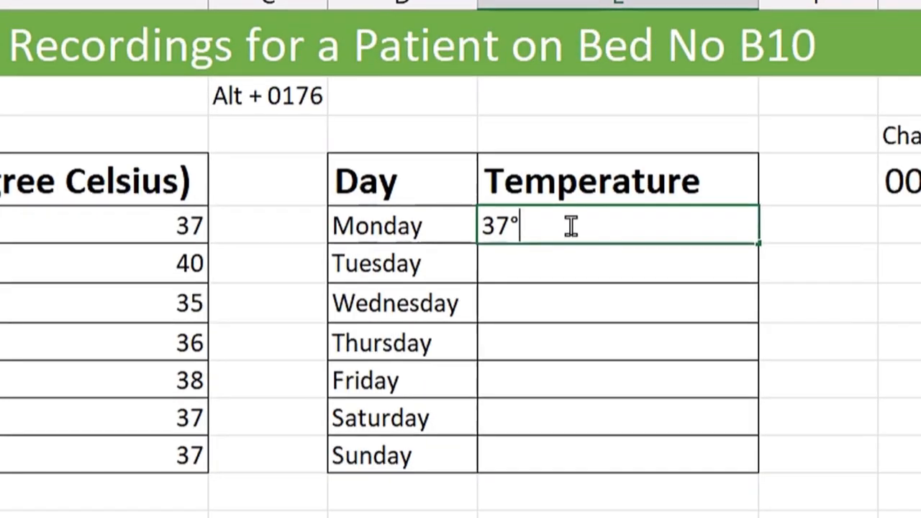
{"action": "type", "text": "C"}
{"action": "key", "text": "Return"}
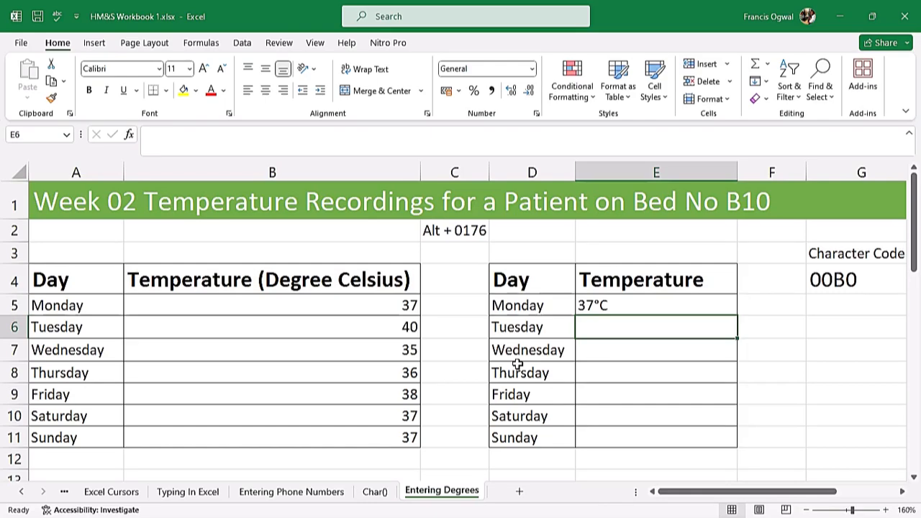
{"action": "left_click", "coordinate": [613, 232]}
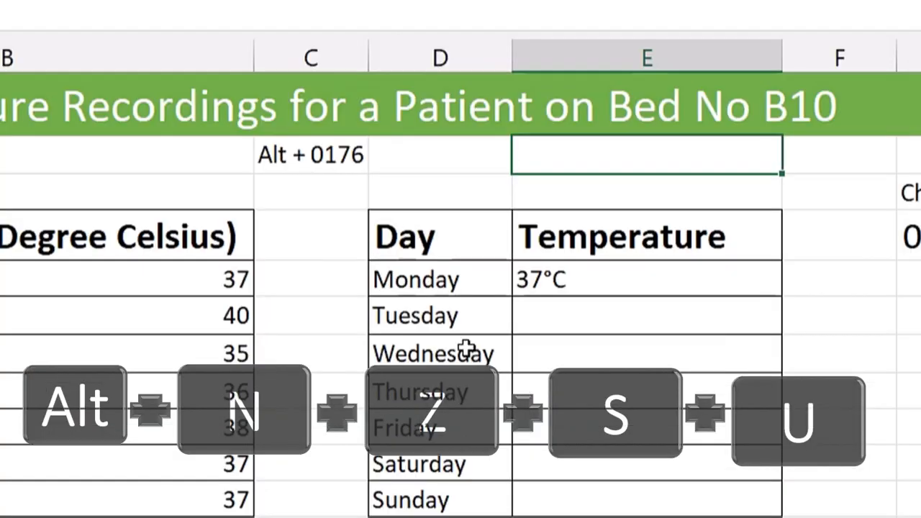
{"action": "key", "text": "alt+n"}
{"action": "key", "text": "z"}
{"action": "key", "text": "s"}
{"action": "key", "text": "u"}
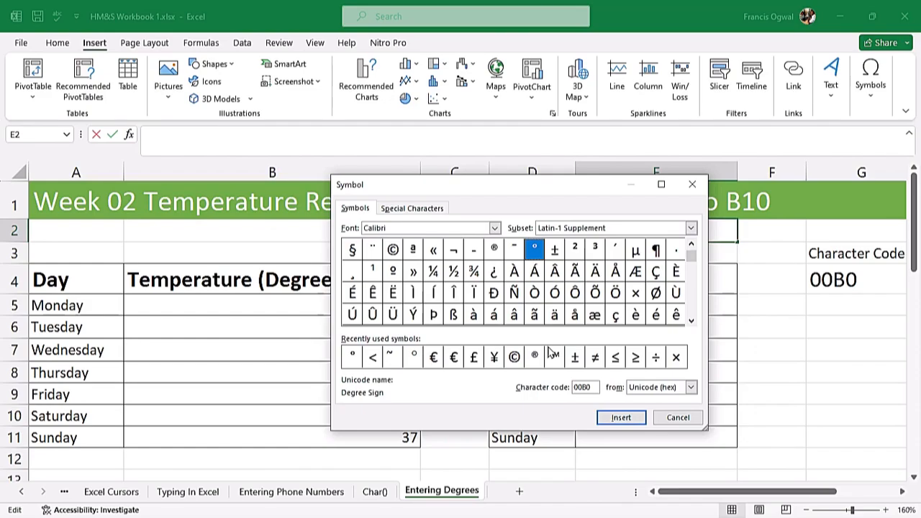
{"action": "key", "text": "Escape"}
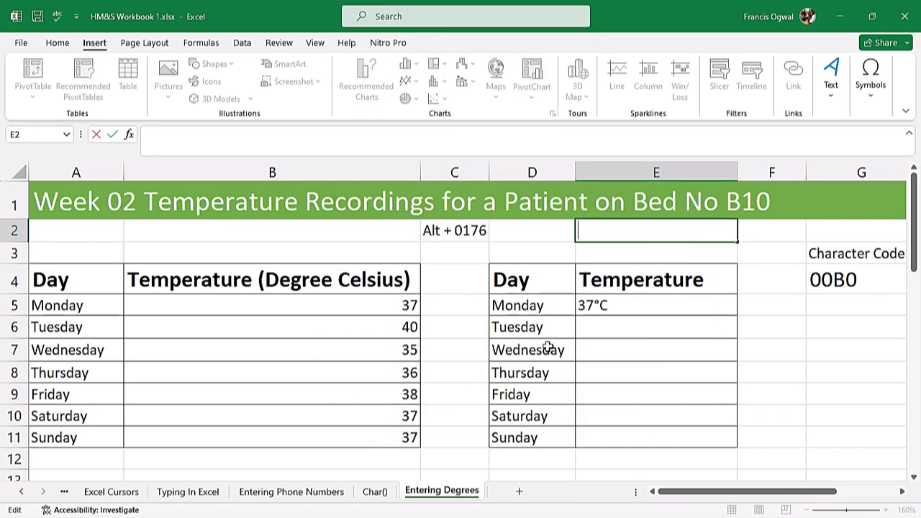
Insert the Degree Sign into cell E2 through the Symbol dialog and add a C after it
{"action": "key", "text": "alt+i"}
{"action": "key", "text": "s"}
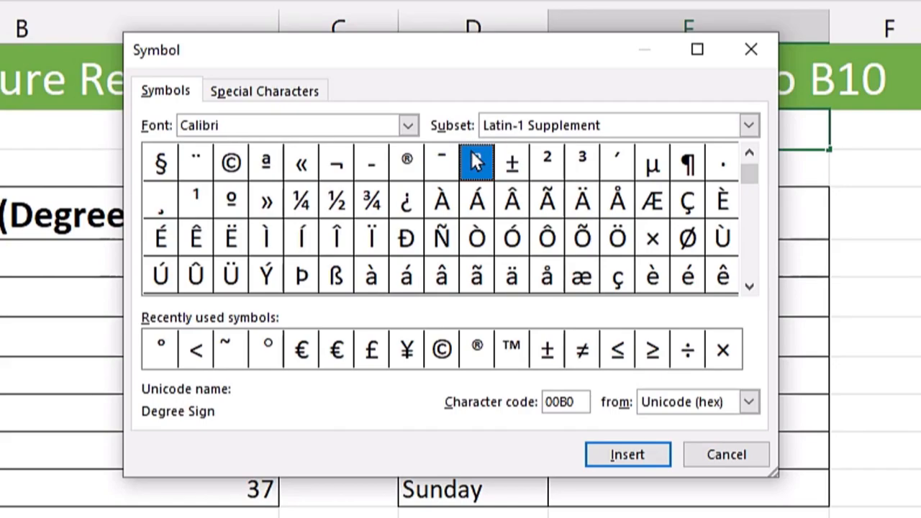
{"action": "left_click", "coordinate": [620, 453]}
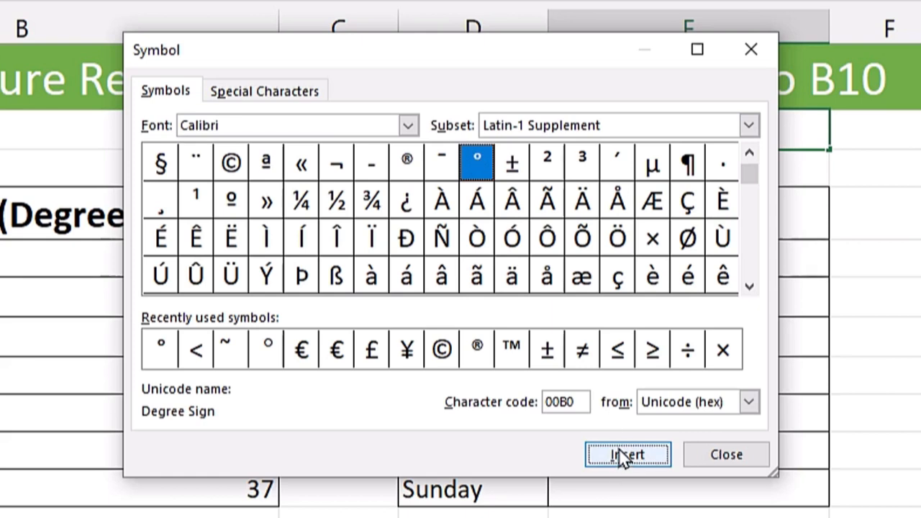
{"action": "left_click", "coordinate": [735, 454]}
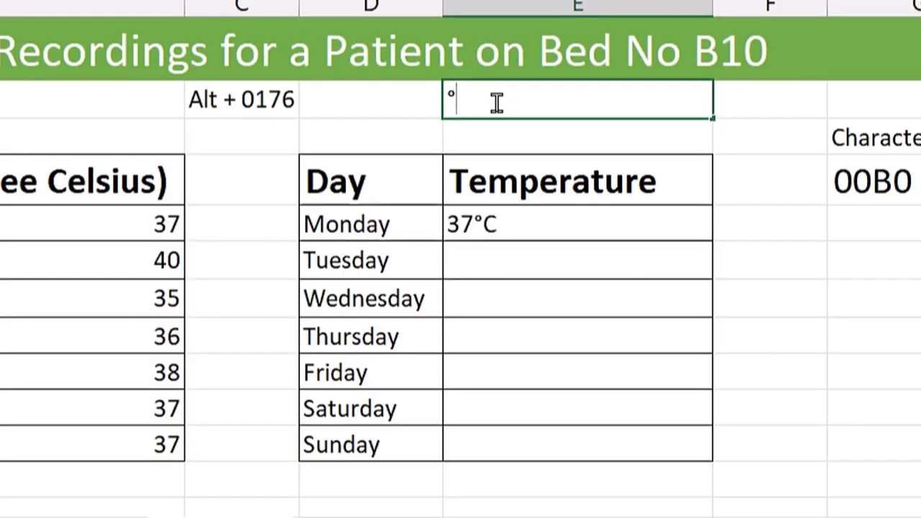
{"action": "type", "text": "C"}
Copy the °C text inside cell E2 and commit the cell entry
{"action": "left_click_drag", "start_coordinate": [497, 101], "coordinate": [405, 92]}
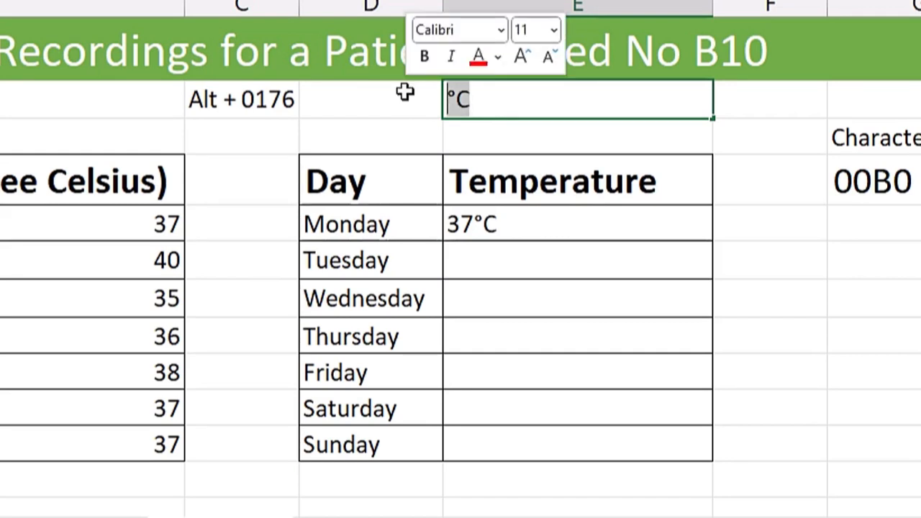
{"action": "key", "text": "ctrl+c"}
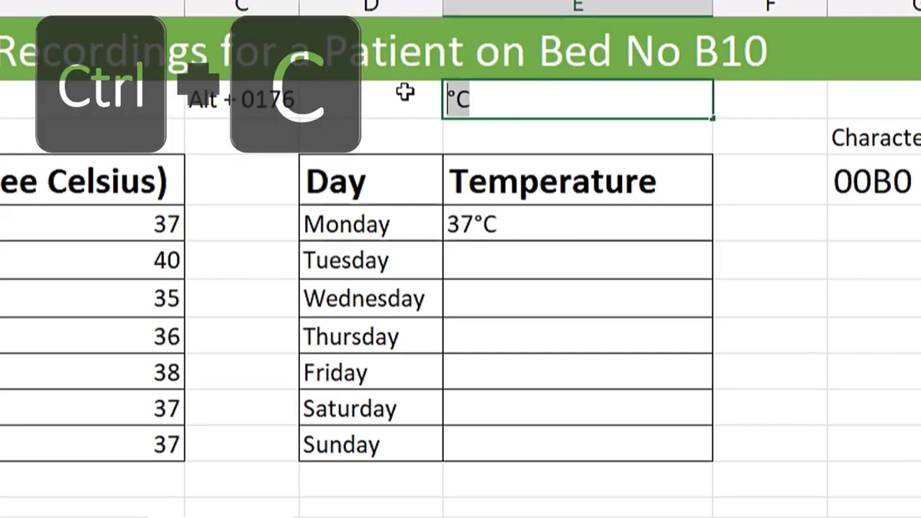
{"action": "key", "text": "Return"}
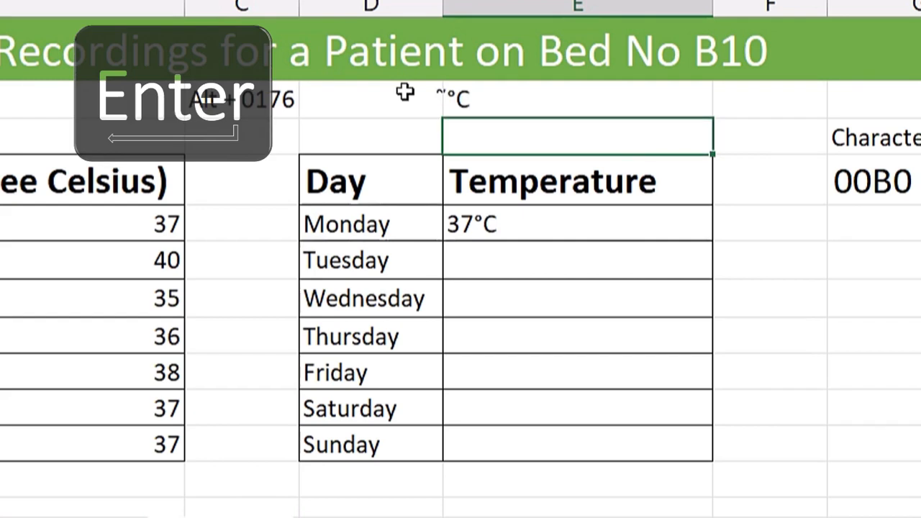
Enter 40 for Tuesday and 35 for Wednesday in column E, pasting the copied °C after each number
{"action": "left_click", "coordinate": [539, 257]}
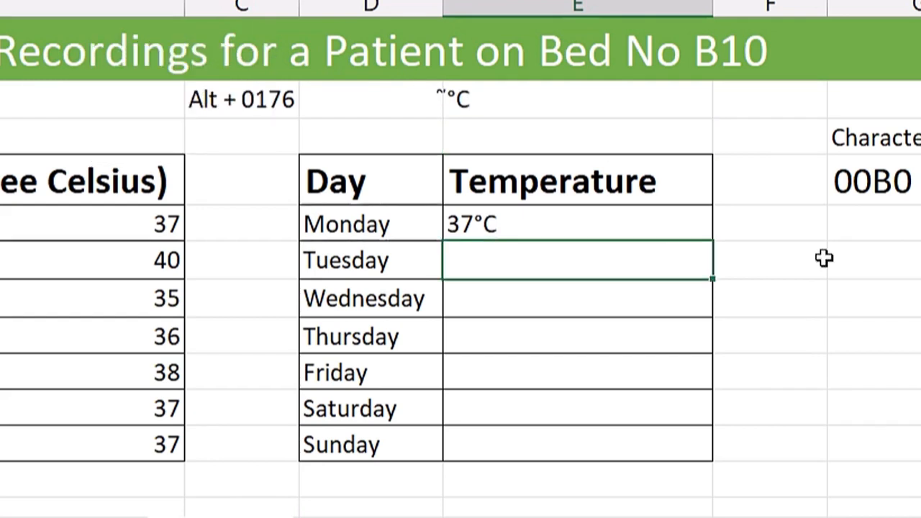
{"action": "type", "text": "40"}
{"action": "key", "text": "ctrl+v"}
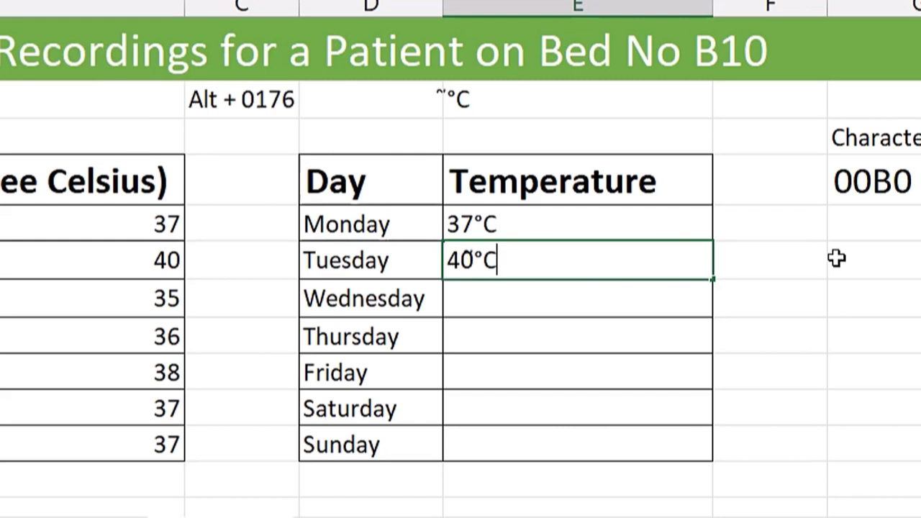
{"action": "key", "text": "Return"}
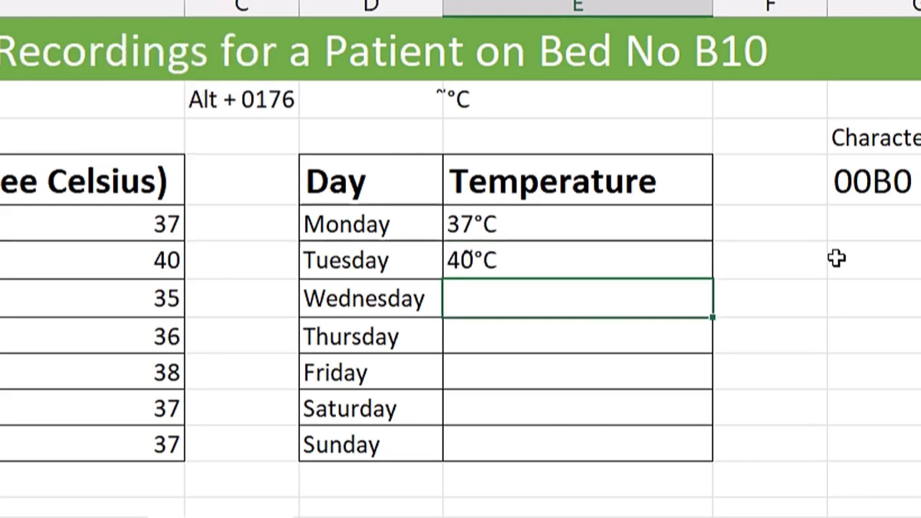
{"action": "type", "text": "35"}
{"action": "key", "text": "ctrl+v"}
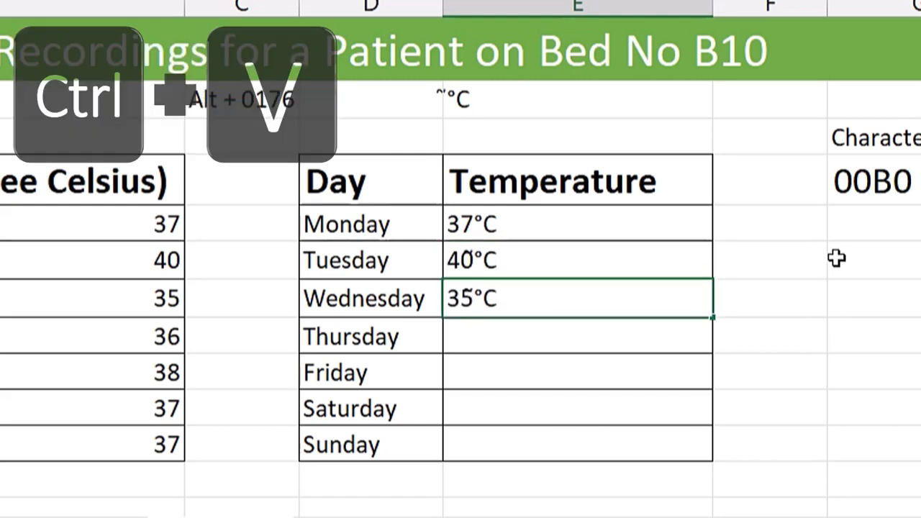
{"action": "key", "text": "Return"}
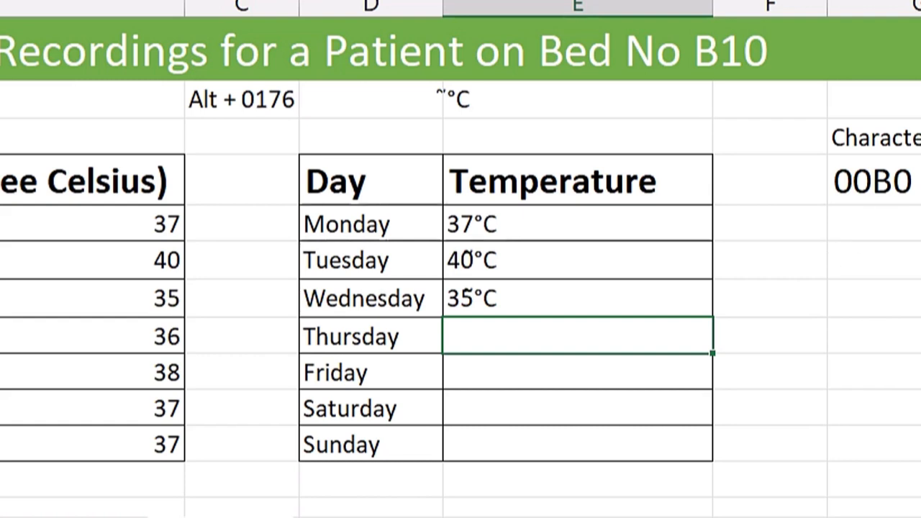
Copy the character code 00B0 from inside cell G4 and leave the cell without changing it
{"action": "left_click_drag", "start_coordinate": [920, 81], "coordinate": [920, 86]}
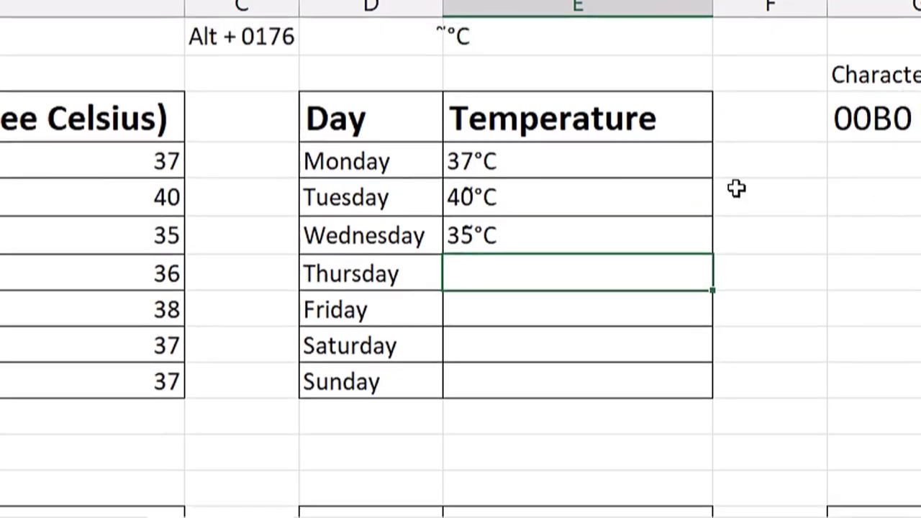
{"action": "left_click_drag", "start_coordinate": [512, 162], "coordinate": [543, 380]}
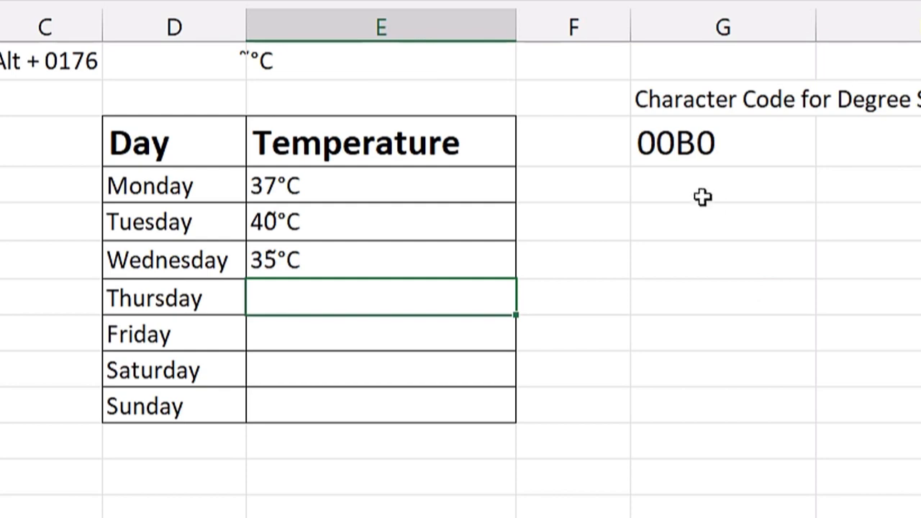
{"action": "double_click", "coordinate": [702, 146]}
{"action": "left_click_drag", "start_coordinate": [741, 148], "coordinate": [571, 142]}
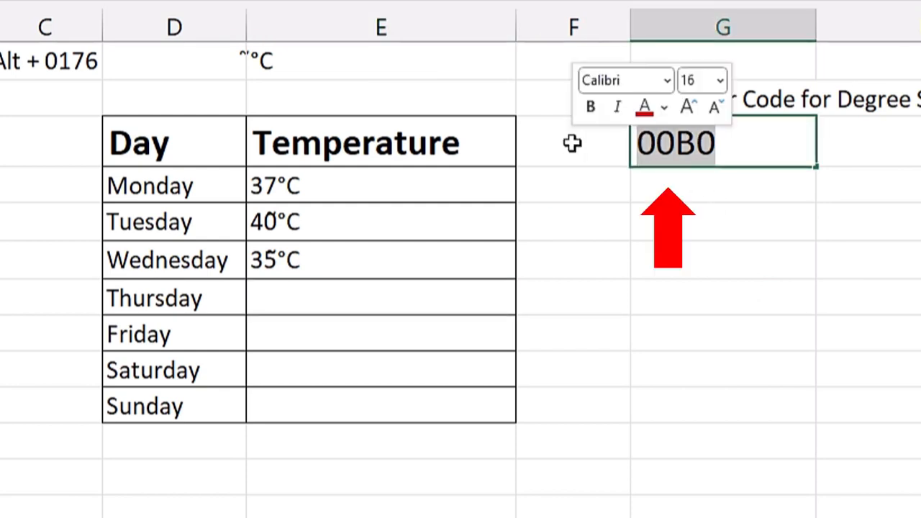
{"action": "key", "text": "ctrl+c"}
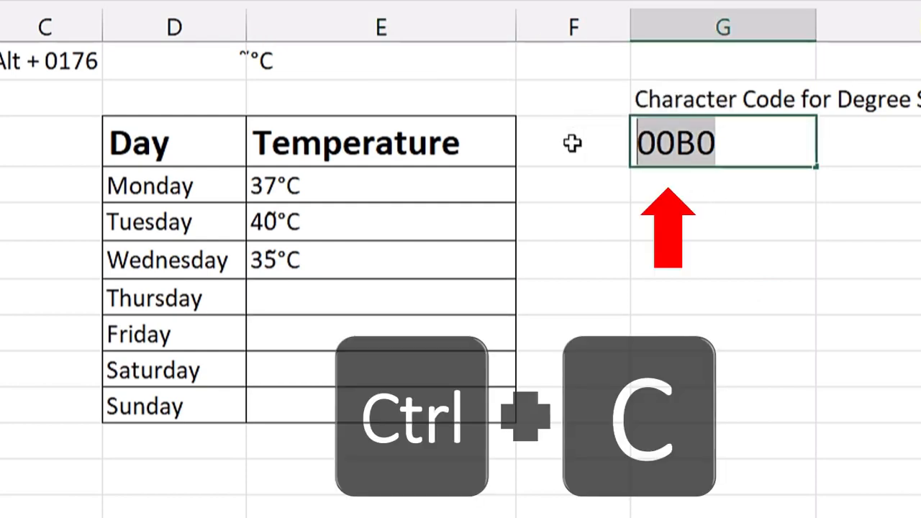
{"action": "key", "text": "Escape"}
Enter 36°C for Thursday in cell E8, inserting the Degree Sign through the Symbol dialog with the copied character code 00B0
{"action": "left_click", "coordinate": [330, 305]}
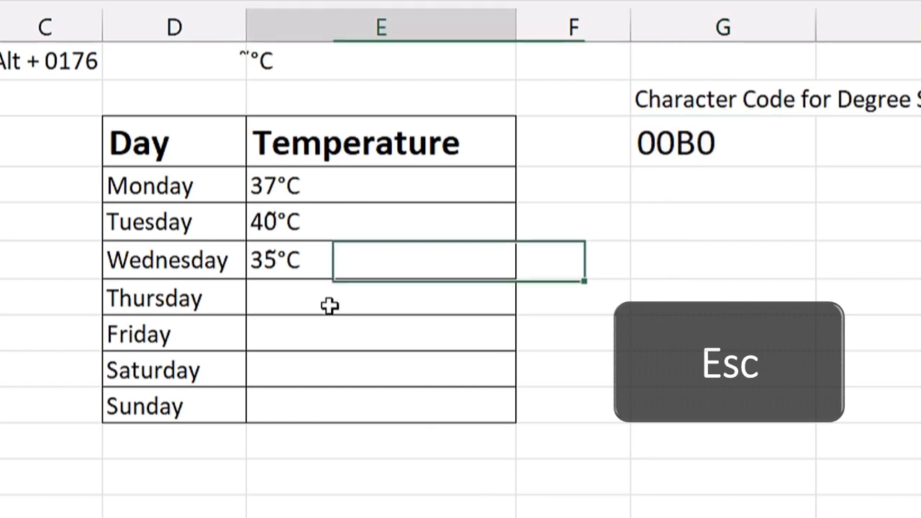
{"action": "type", "text": "36"}
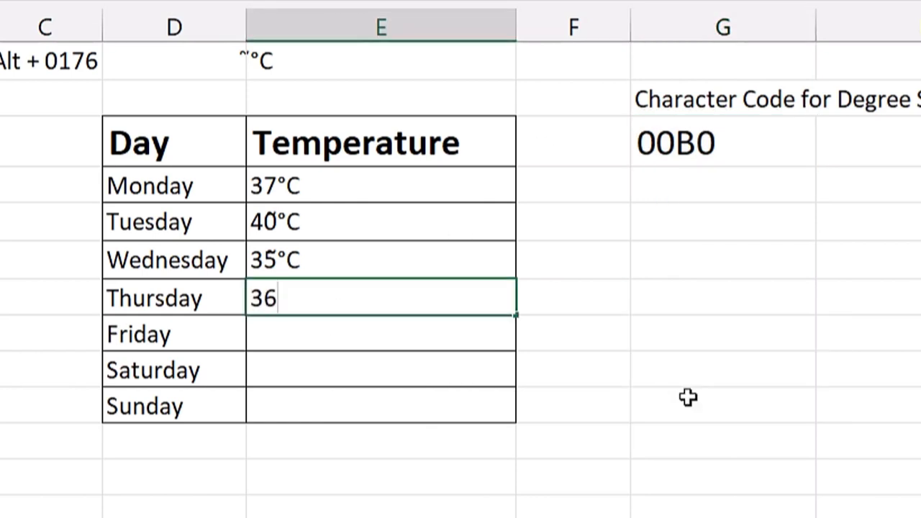
{"action": "key", "text": "alt+i+s"}
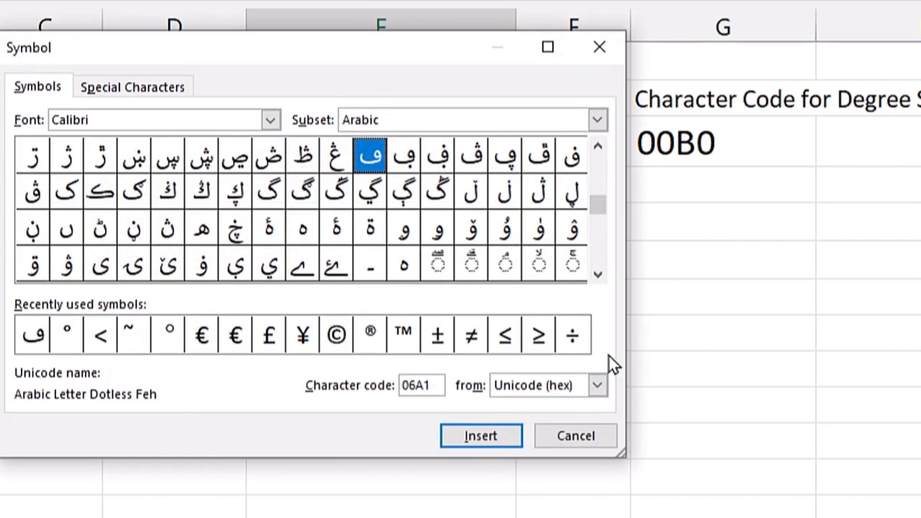
{"action": "left_click", "coordinate": [598, 274]}
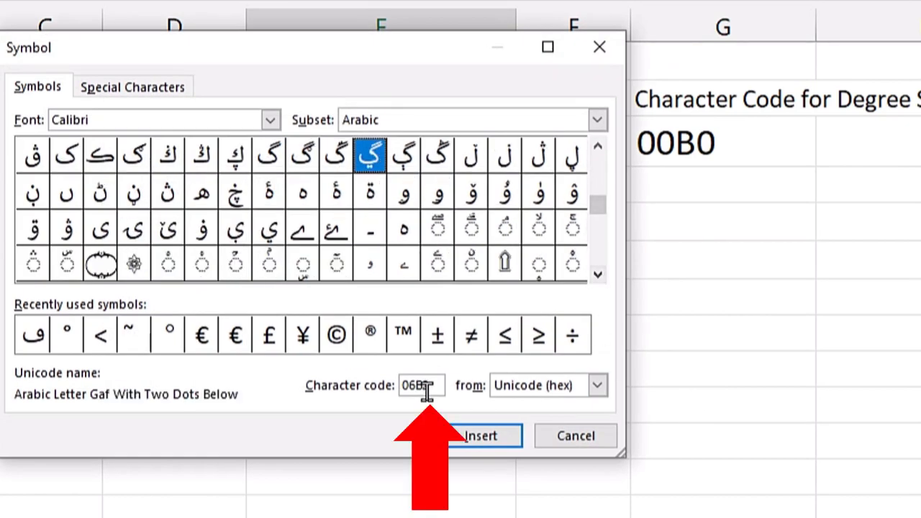
{"action": "left_click_drag", "start_coordinate": [432, 385], "coordinate": [350, 391]}
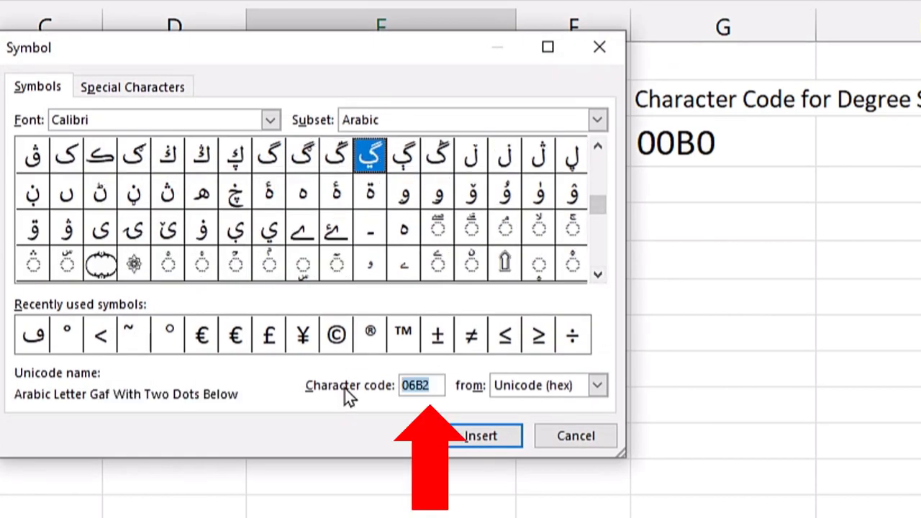
{"action": "key", "text": "ctrl+v"}
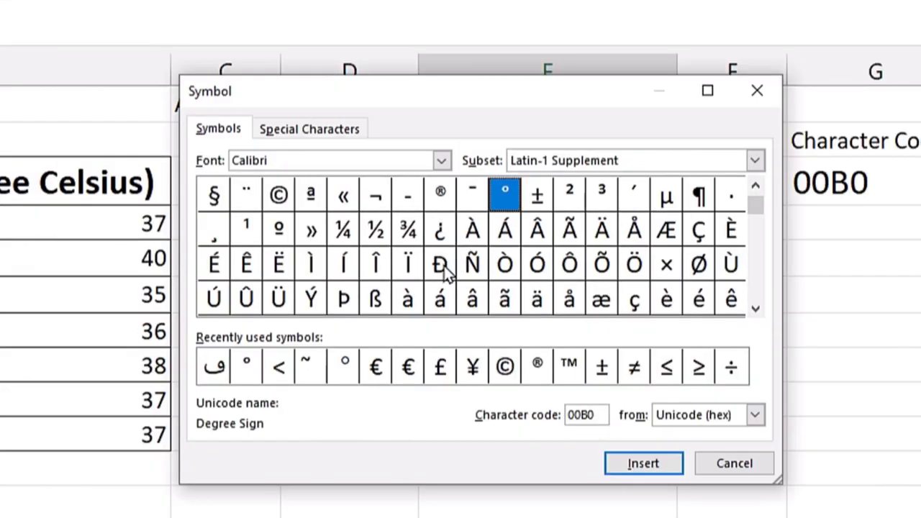
{"action": "left_click", "coordinate": [651, 466]}
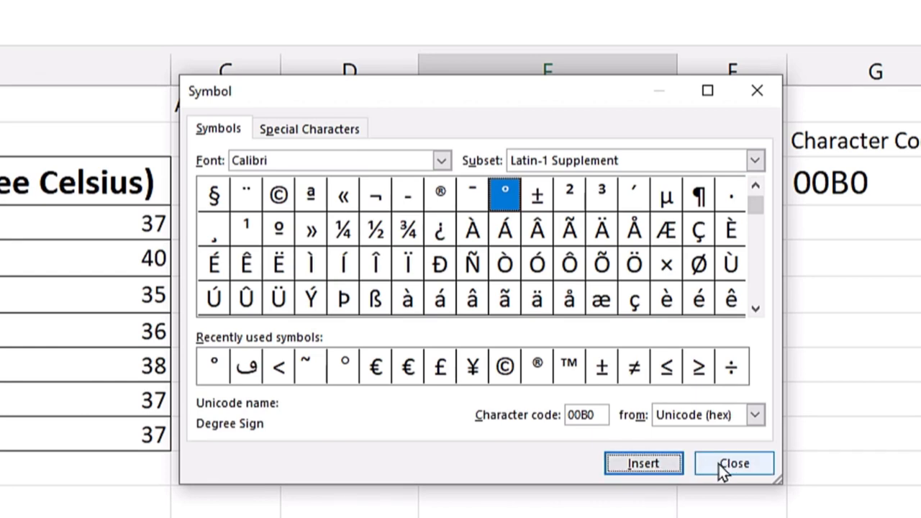
{"action": "key", "text": "Escape"}
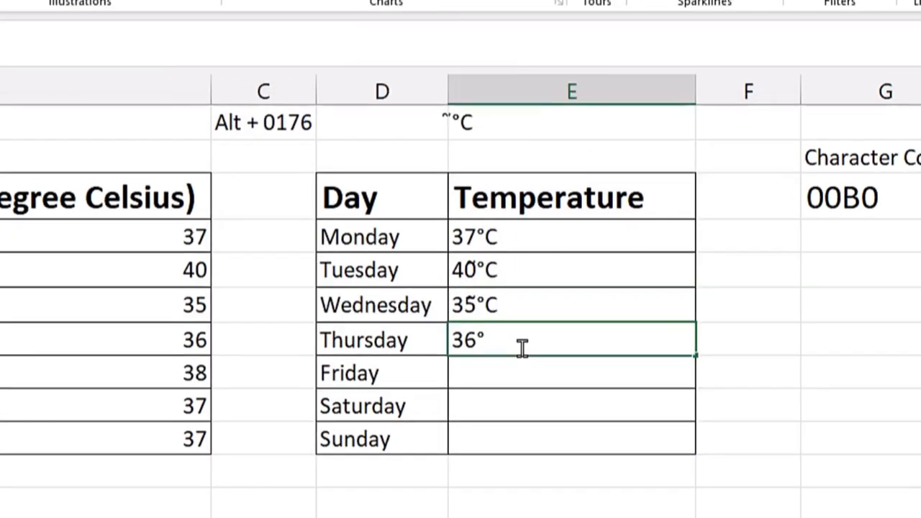
{"action": "type", "text": "C"}
{"action": "key", "text": "Return"}
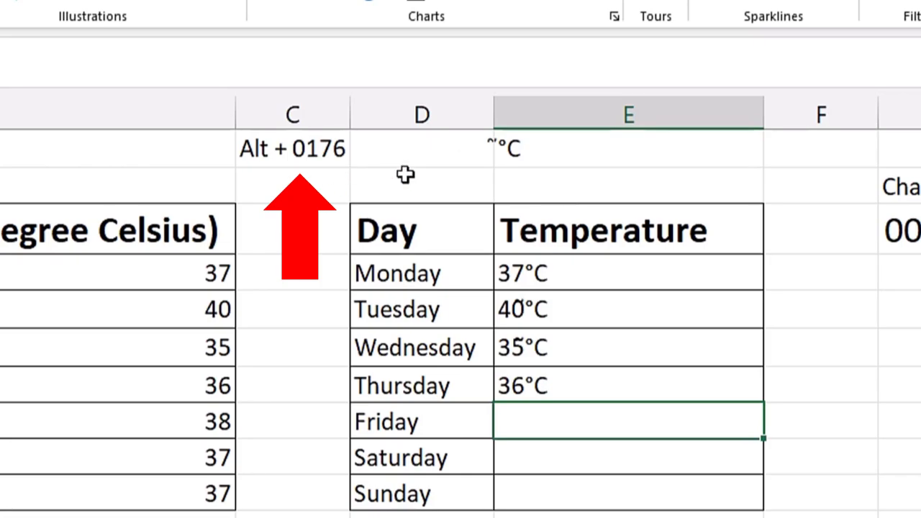
{"action": "left_click", "coordinate": [311, 185]}
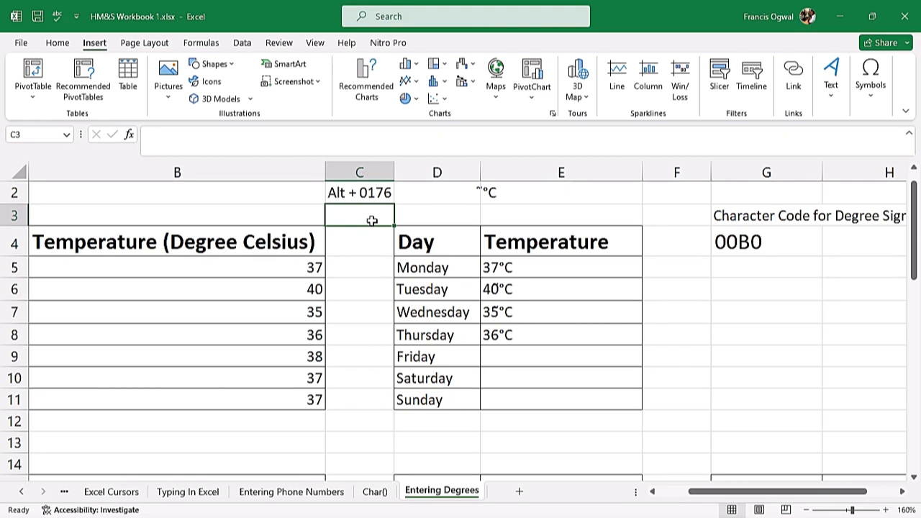
{"action": "left_click", "coordinate": [421, 200]}
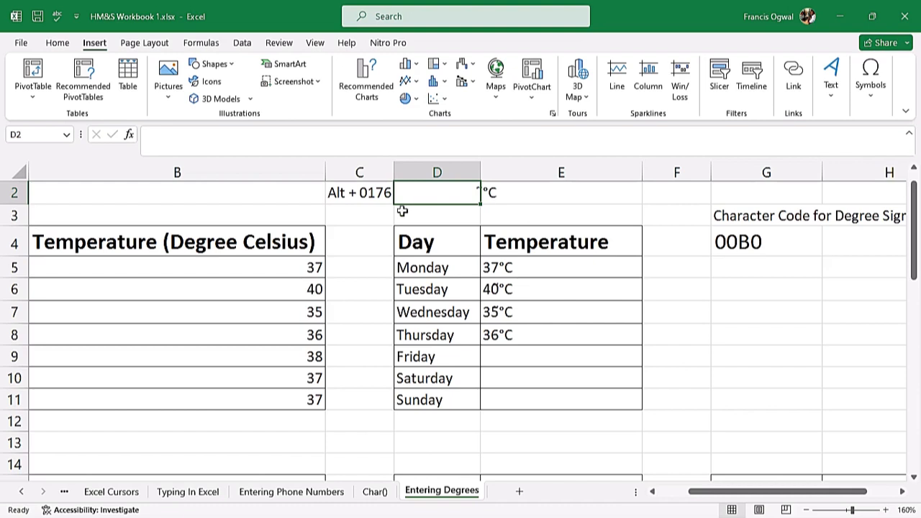
{"action": "left_click", "coordinate": [360, 217]}
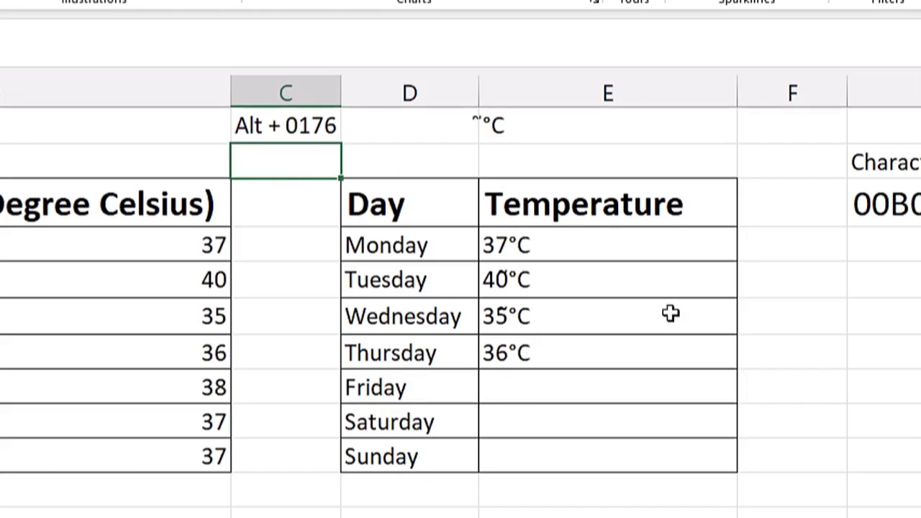
Enter 36°C for Friday in cell E9, producing the degree symbol with the numeric character code 0176
{"action": "left_click", "coordinate": [560, 387]}
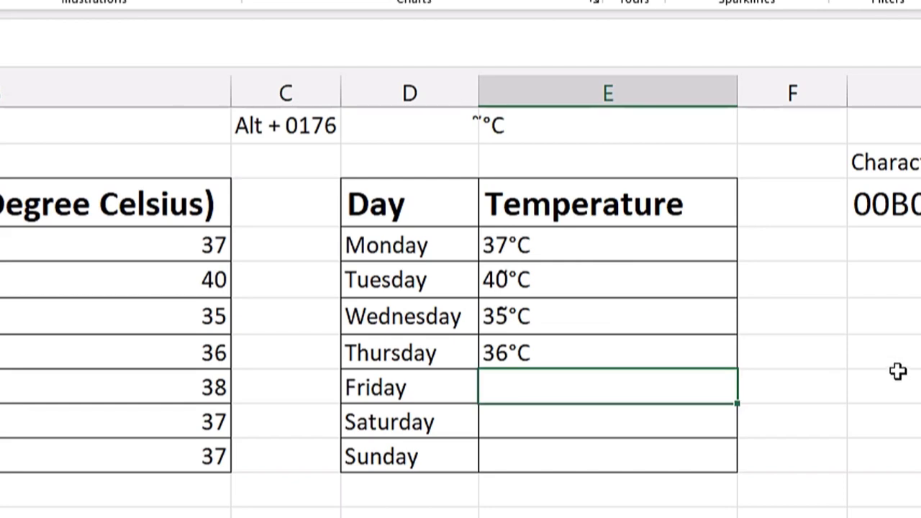
{"action": "type", "text": "38"}
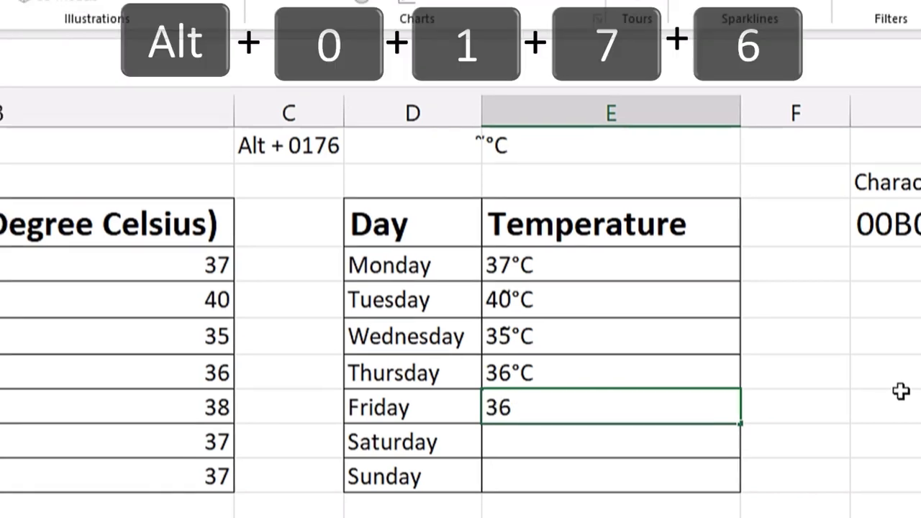
{"action": "type", "text": "°"}
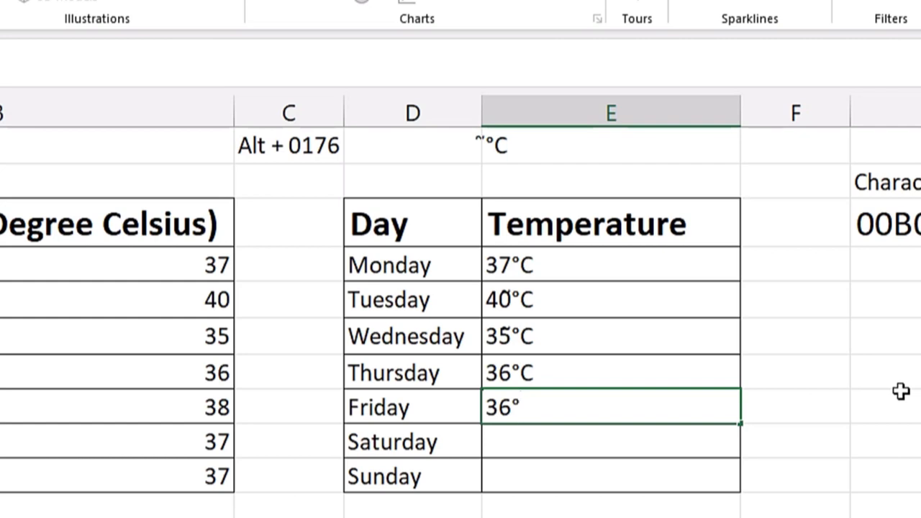
{"action": "type", "text": "C"}
{"action": "key", "text": "Return"}
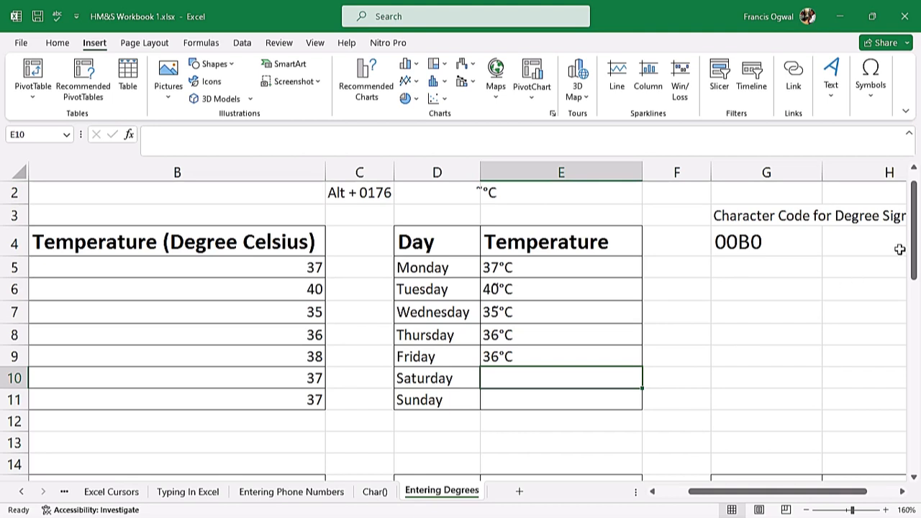
Apply the custom number format 0°C to the empty temperature cells B16:B22 of the lower table
{"action": "left_click_drag", "start_coordinate": [916, 244], "coordinate": [913, 322]}
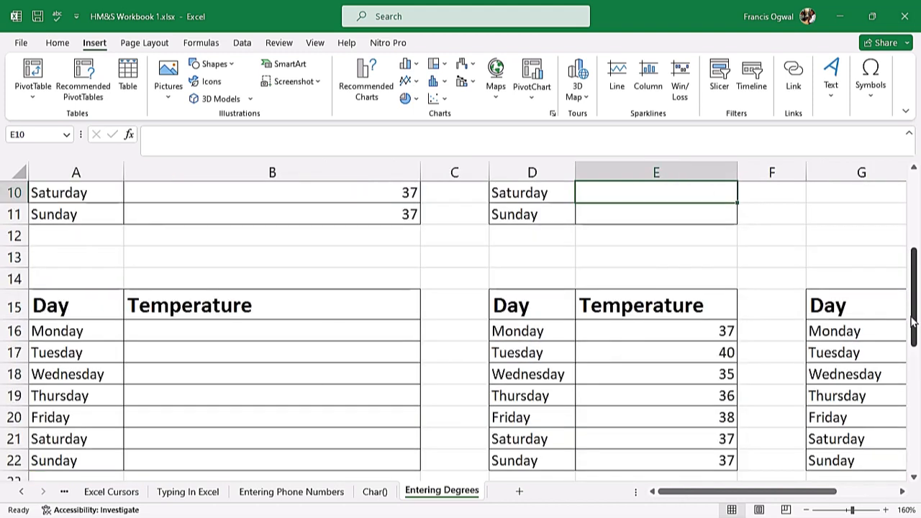
{"action": "left_click", "coordinate": [913, 478]}
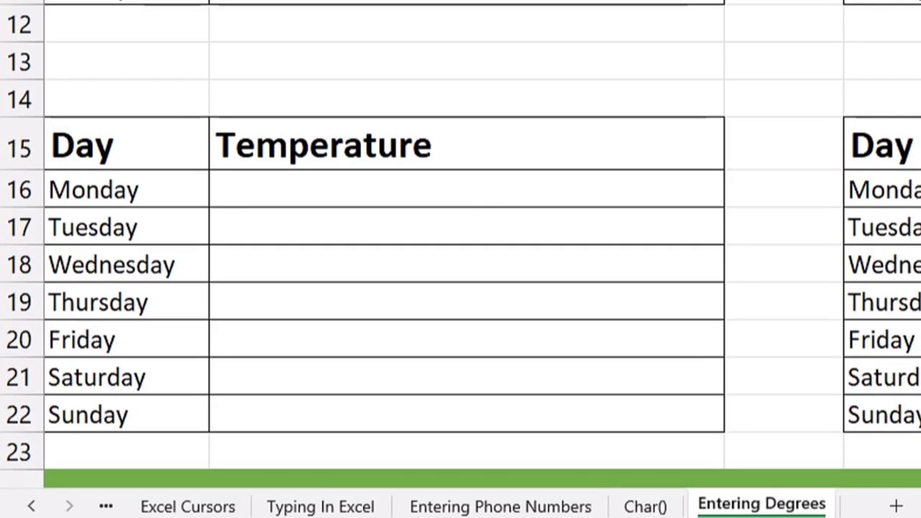
{"action": "left_click_drag", "start_coordinate": [470, 191], "coordinate": [422, 420]}
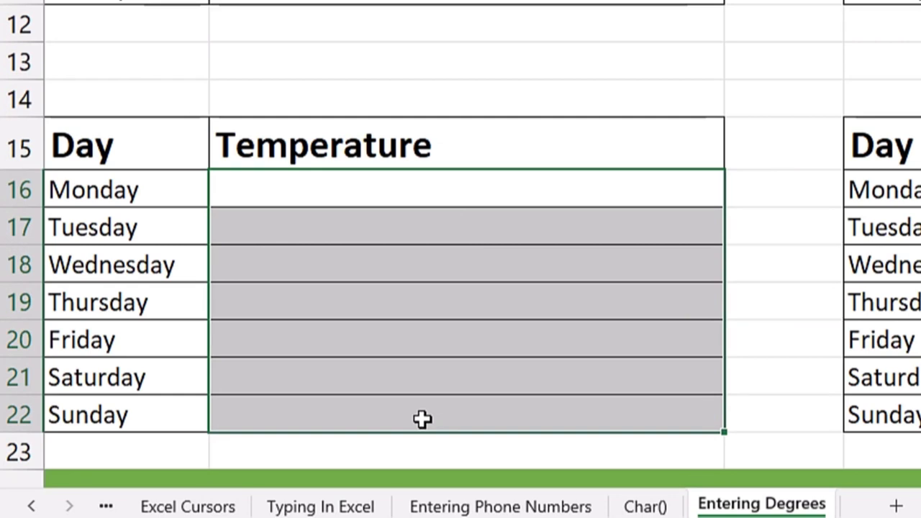
{"action": "key", "text": "ctrl+1"}
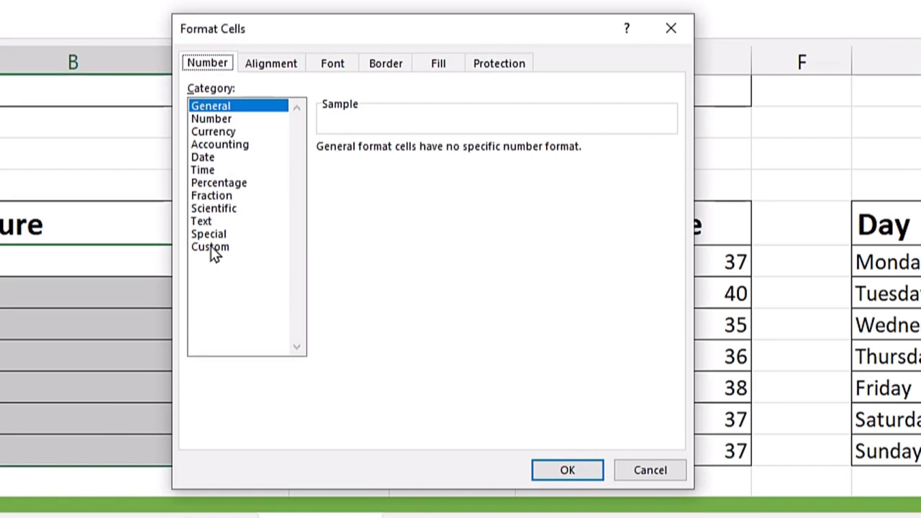
{"action": "left_click", "coordinate": [212, 249]}
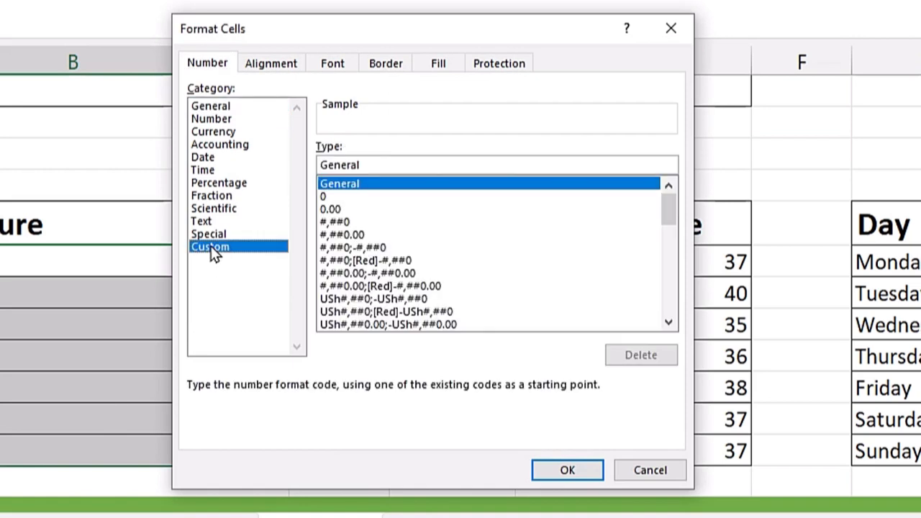
{"action": "double_click", "coordinate": [378, 164]}
{"action": "type", "text": "00"}
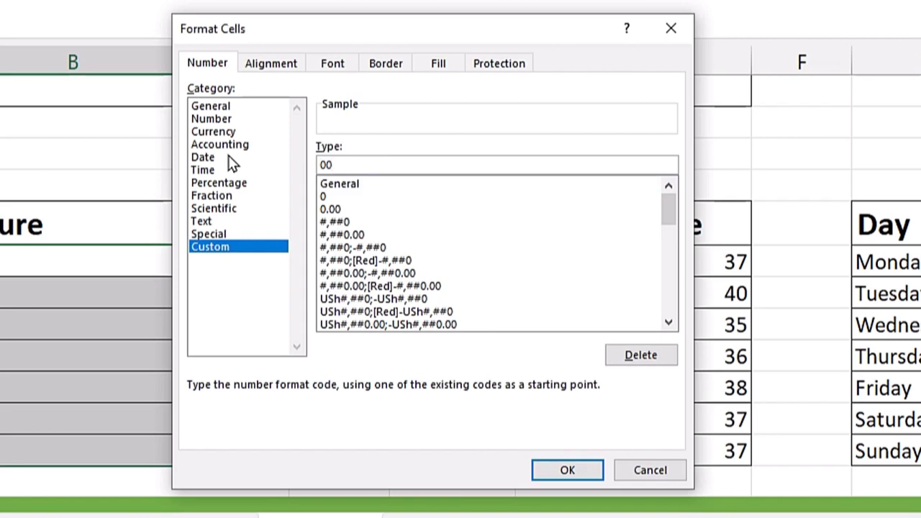
{"action": "key", "text": "BackSpace"}
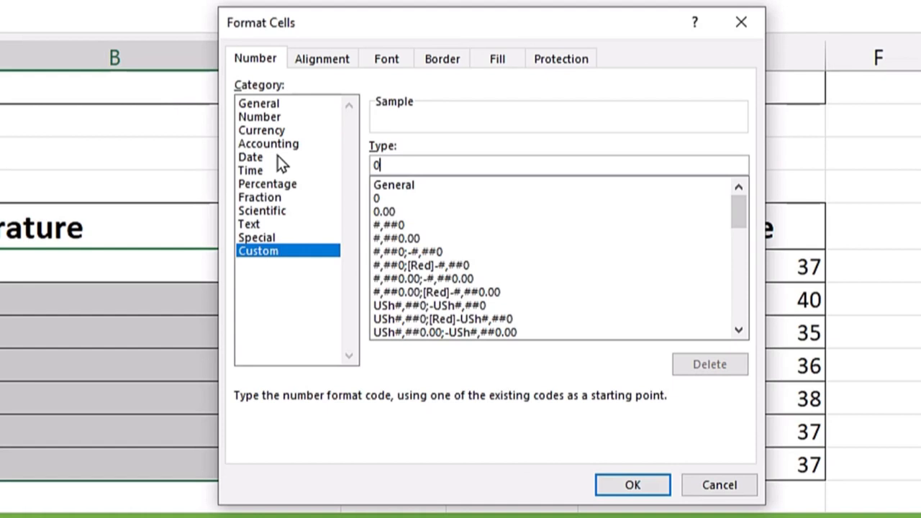
{"action": "key", "text": "alt+0"}
{"action": "key", "text": "alt+1"}
{"action": "key", "text": "alt+7"}
{"action": "key", "text": "alt+6"}
{"action": "type", "text": "C"}
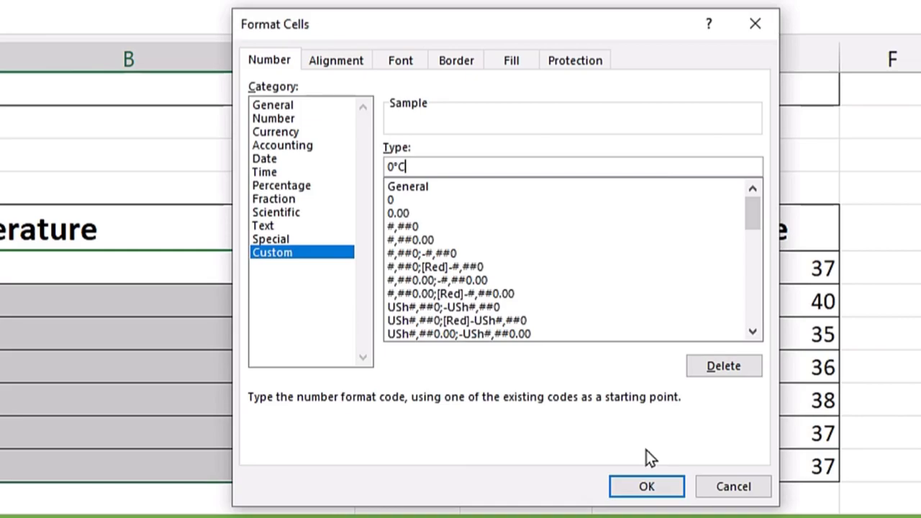
{"action": "left_click", "coordinate": [647, 487]}
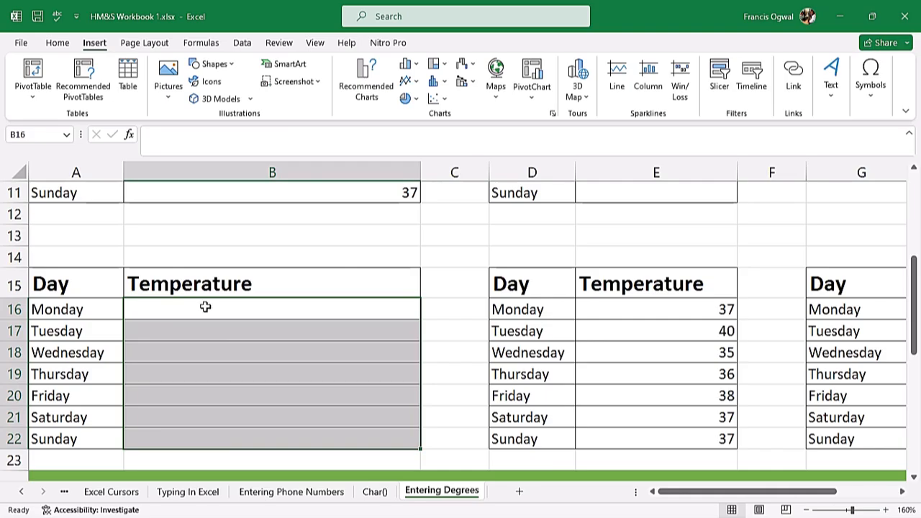
Enter the temperatures 37, 40, 35 and 36 for Monday to Thursday in cells B16 to B19
{"action": "left_click", "coordinate": [283, 308]}
{"action": "type", "text": "37"}
{"action": "key", "text": "Return"}
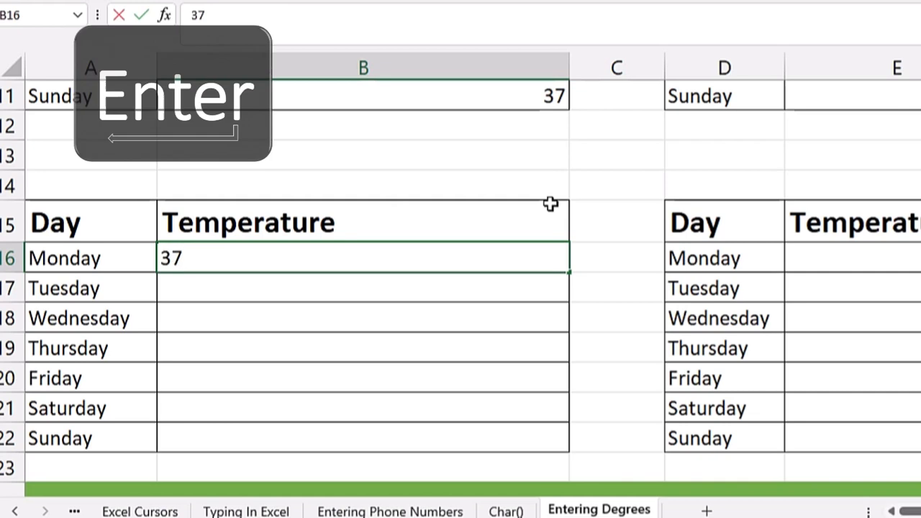
{"action": "type", "text": "40"}
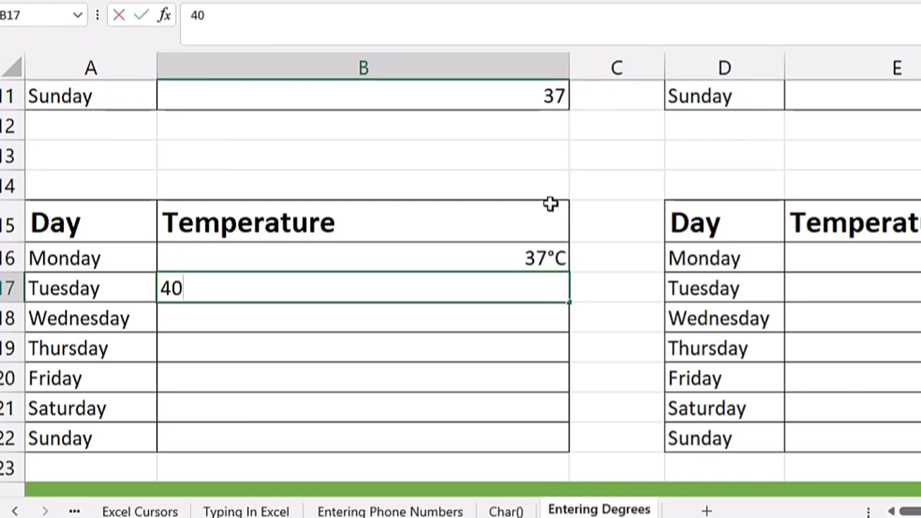
{"action": "key", "text": "Return"}
{"action": "type", "text": "35"}
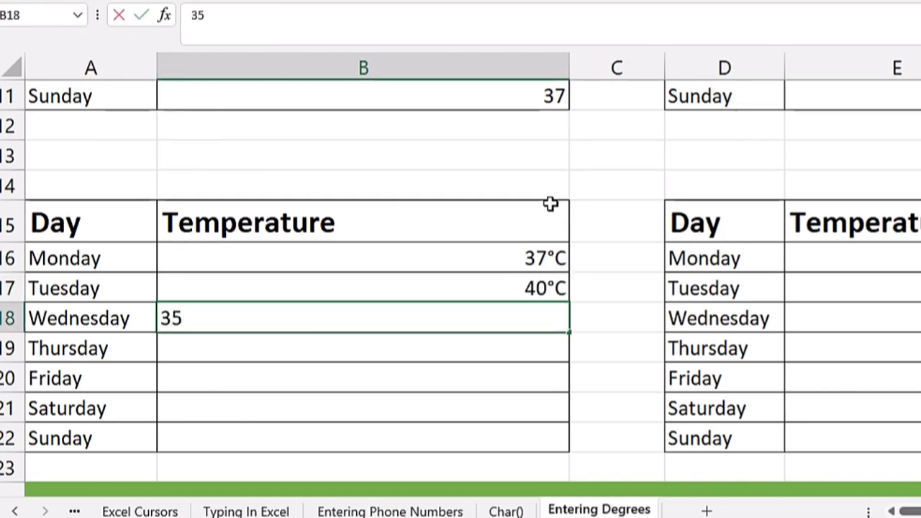
{"action": "key", "text": "Return"}
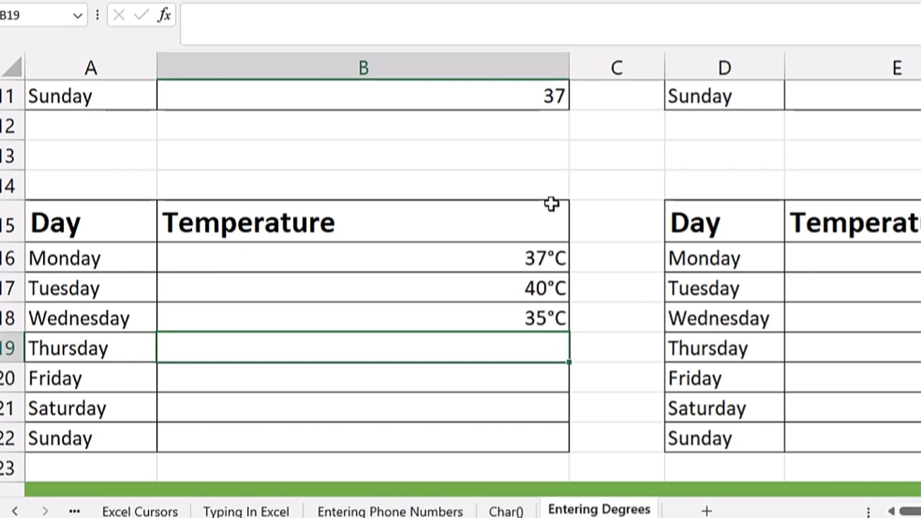
{"action": "type", "text": "36"}
{"action": "key", "text": "Return"}
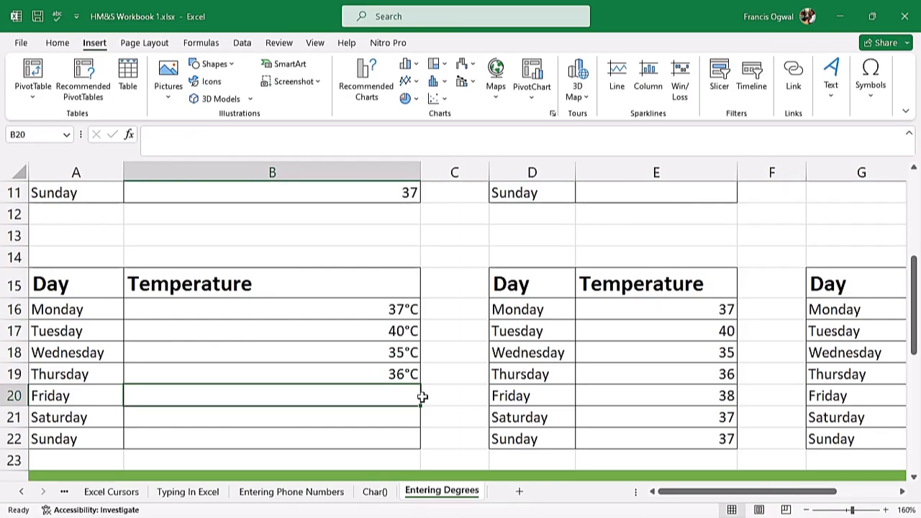
Compare the stored value of Monday's temperature in cell B16 with its formatted display
{"action": "left_click_drag", "start_coordinate": [382, 309], "coordinate": [378, 414]}
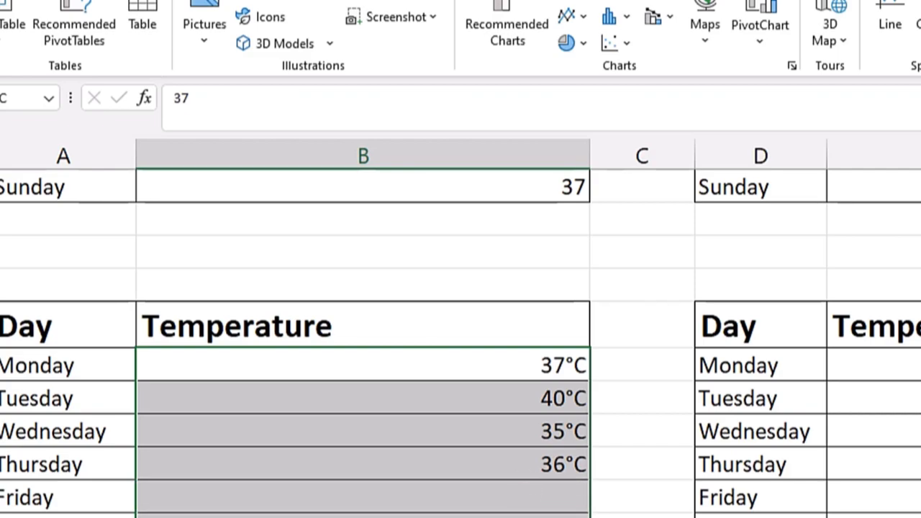
{"action": "left_click", "coordinate": [508, 372]}
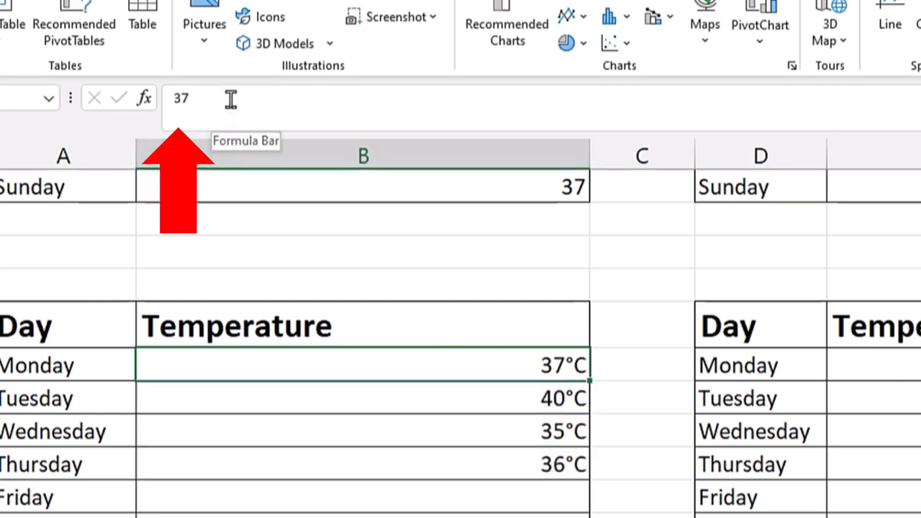
{"action": "left_click", "coordinate": [475, 389]}
{"action": "left_click", "coordinate": [477, 360]}
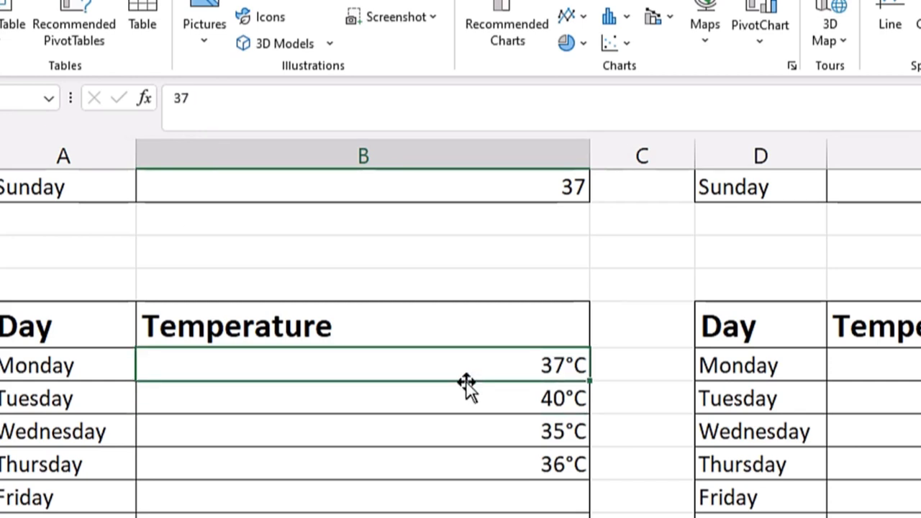
{"action": "left_click", "coordinate": [467, 389]}
Apply the custom number format 0°C to the existing temperatures in cells E16:E22
{"action": "left_click", "coordinate": [662, 308]}
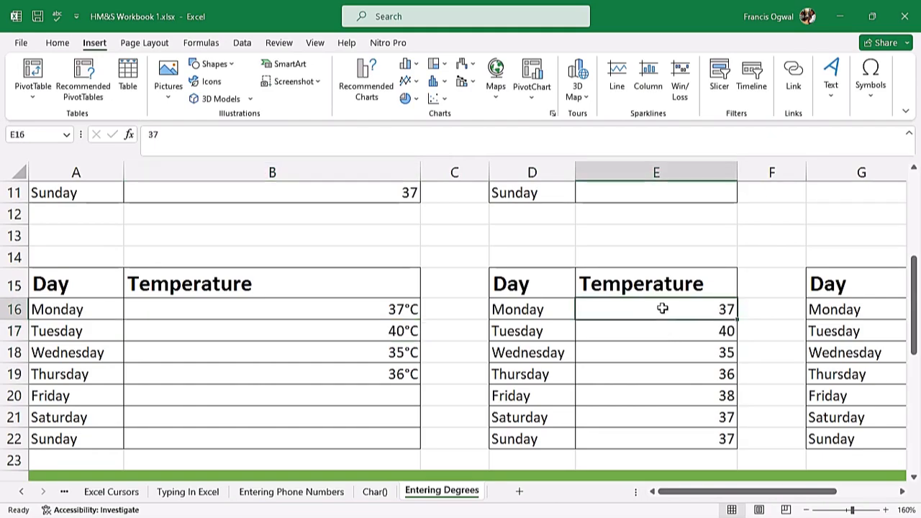
{"action": "left_click_drag", "start_coordinate": [662, 308], "coordinate": [658, 439]}
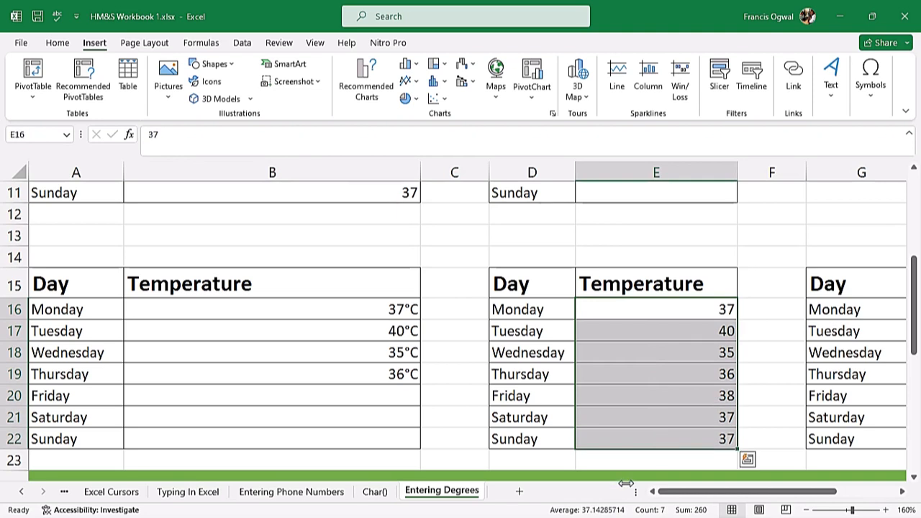
{"action": "key", "text": "ctrl+1"}
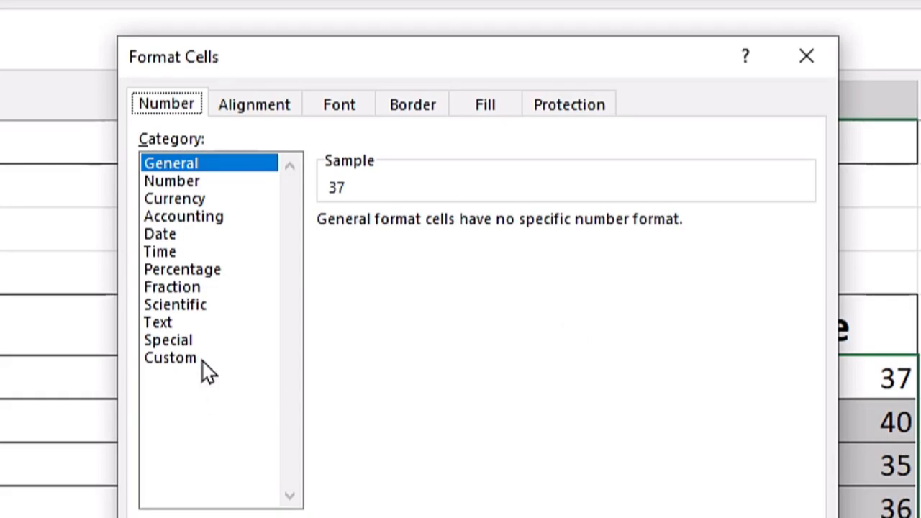
{"action": "left_click", "coordinate": [188, 360]}
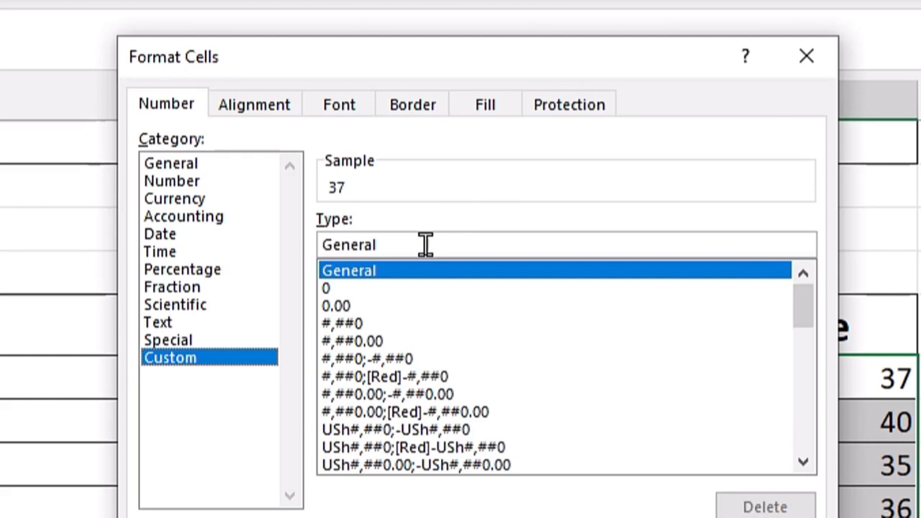
{"action": "left_click_drag", "start_coordinate": [424, 247], "coordinate": [187, 251]}
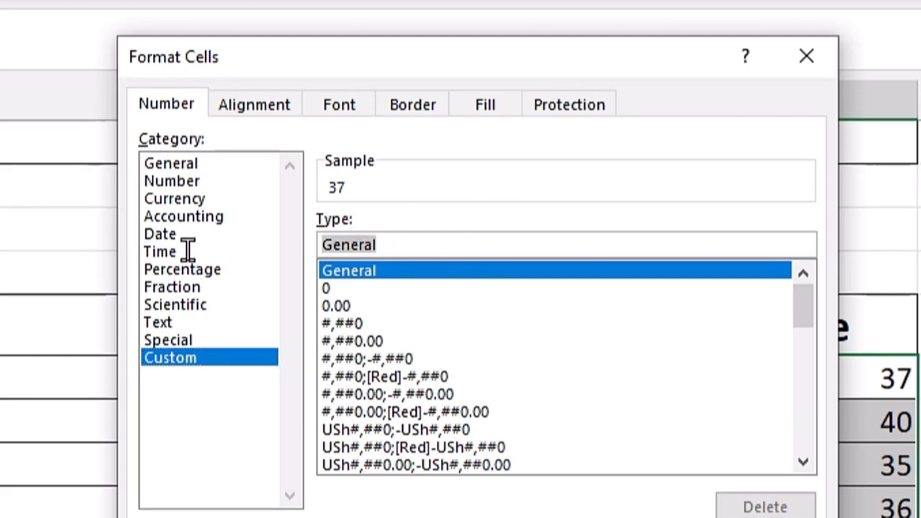
{"action": "type", "text": "0"}
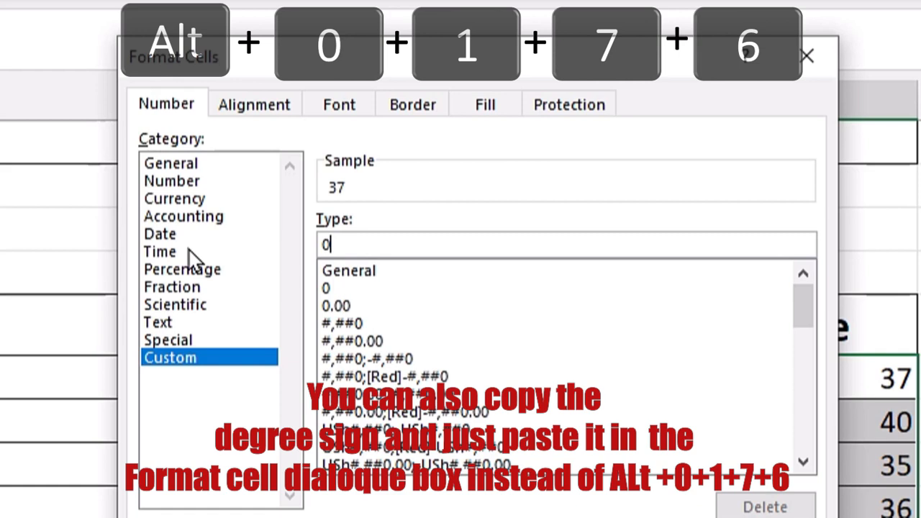
{"action": "type", "text": "°"}
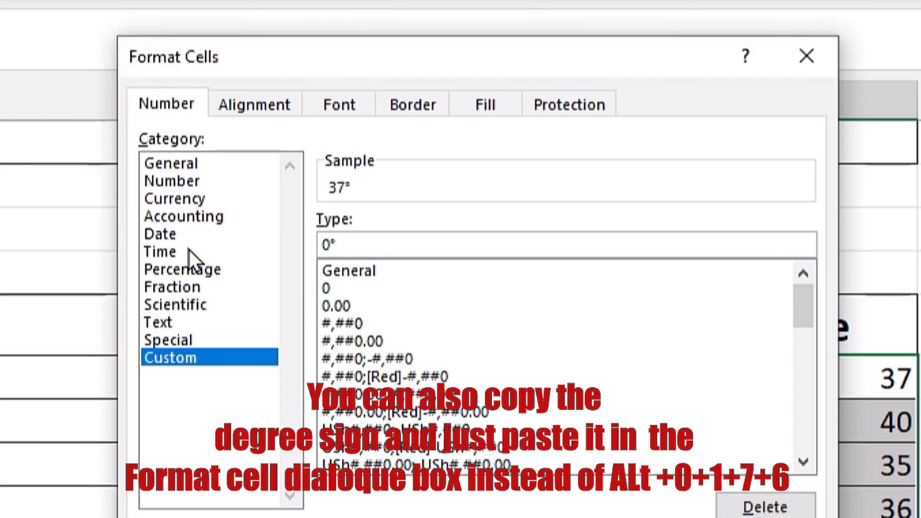
{"action": "type", "text": "C"}
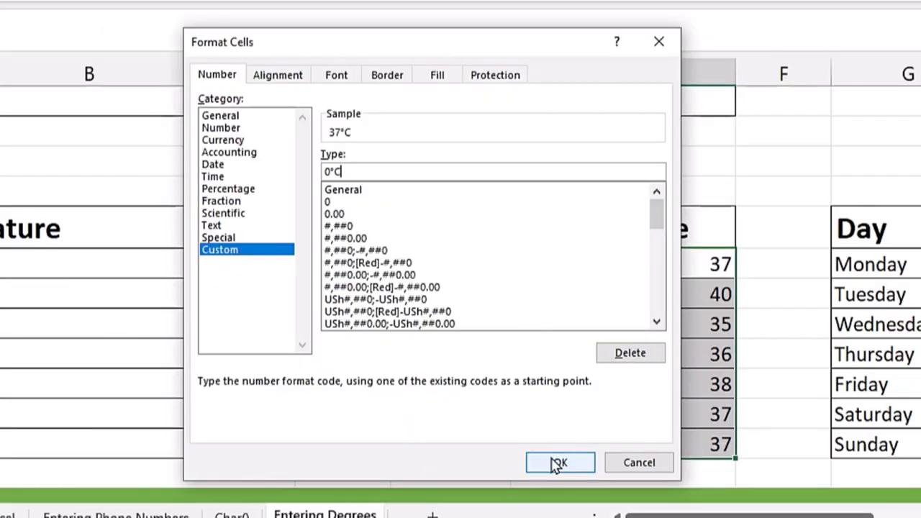
{"action": "left_click", "coordinate": [556, 461]}
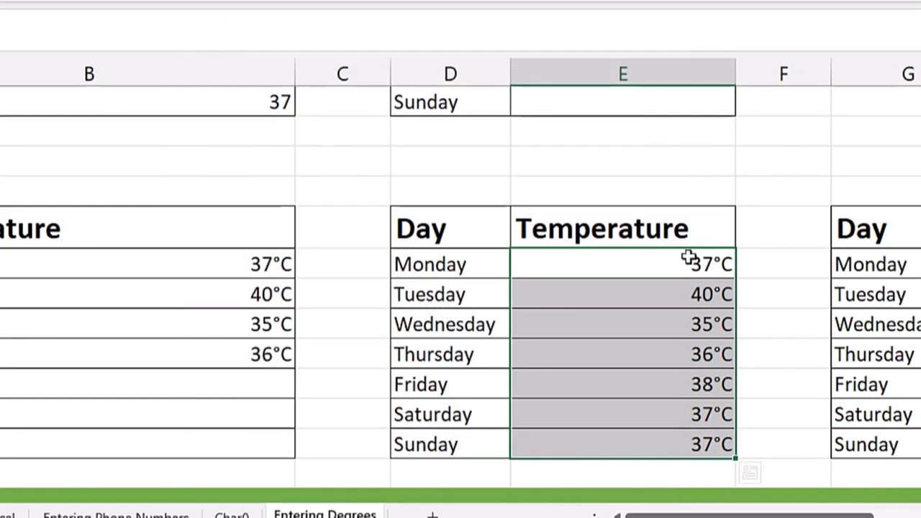
Compare the stored values of the formatted temperatures in column E, including Monday's and Wednesday's, with their display
{"action": "left_click", "coordinate": [664, 267]}
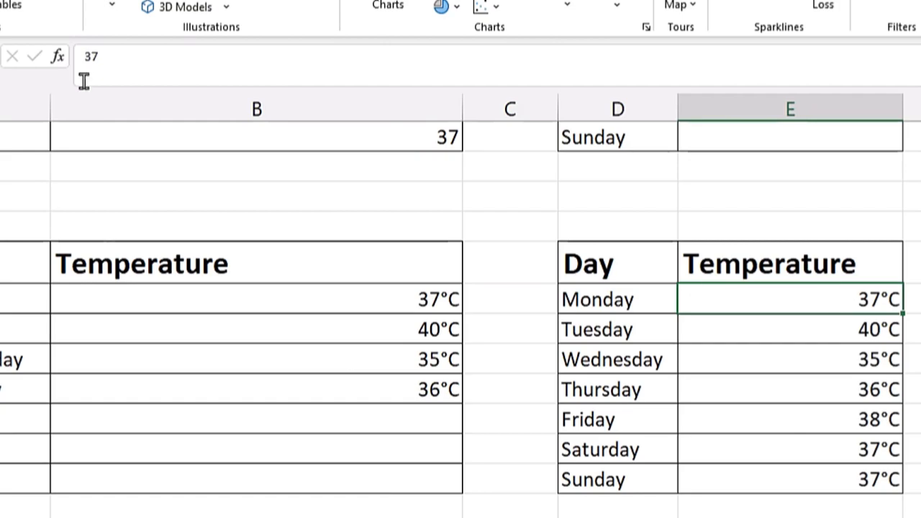
{"action": "left_click", "coordinate": [837, 359]}
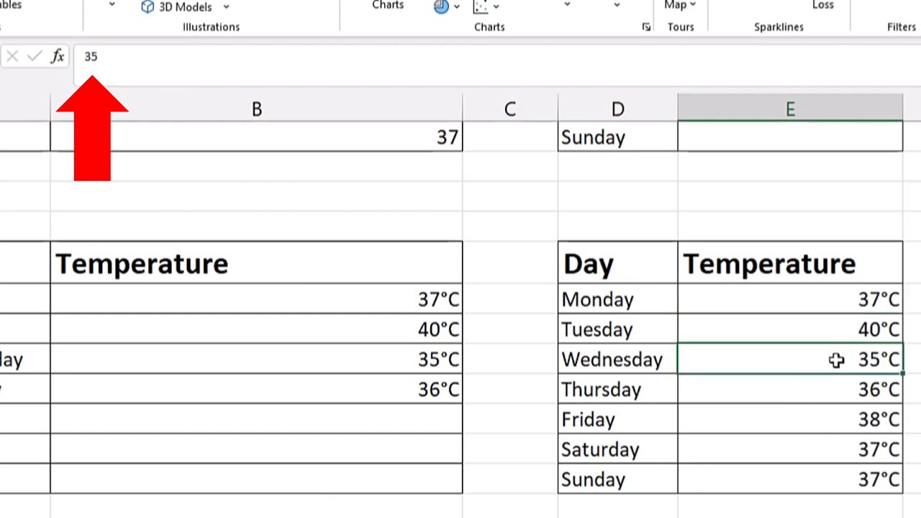
{"action": "left_click", "coordinate": [803, 390]}
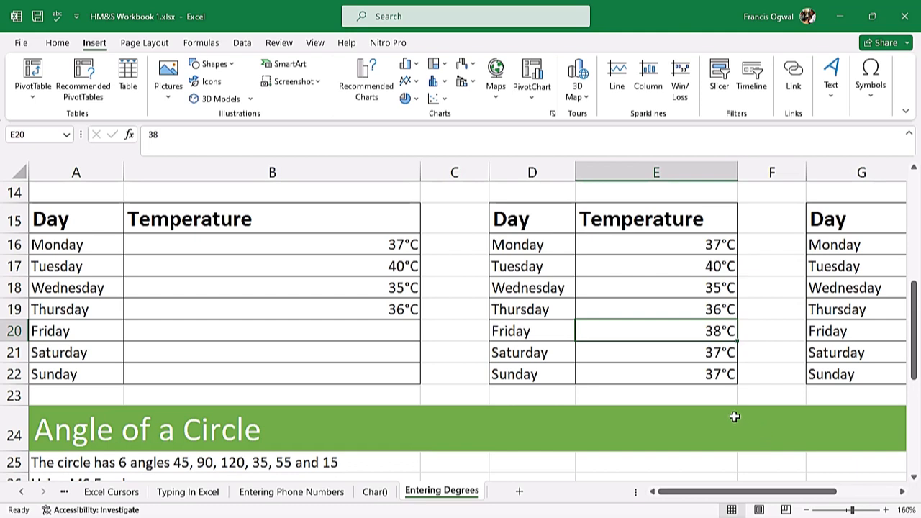
Calculate the average of the temperatures E16:E22 in cell E23 with the AVERAGE function
{"action": "left_click", "coordinate": [659, 393]}
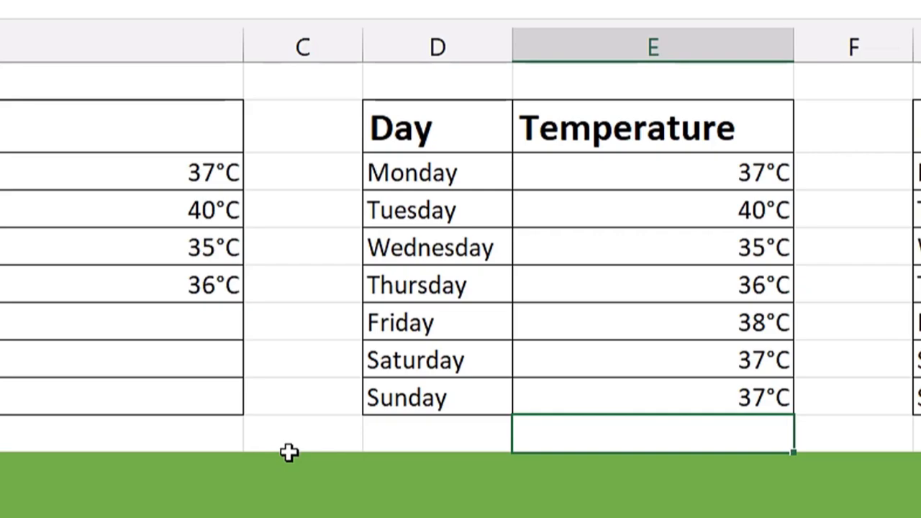
{"action": "type", "text": "=aver"}
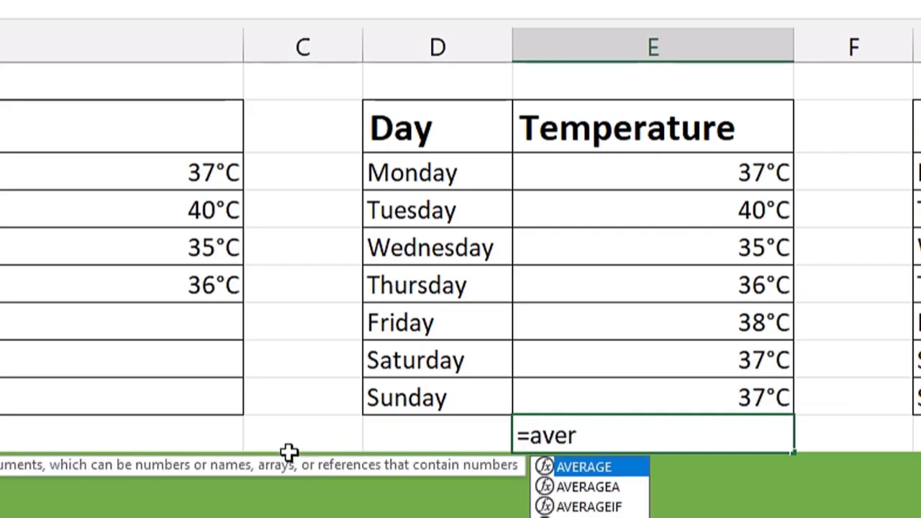
{"action": "key", "text": "Tab"}
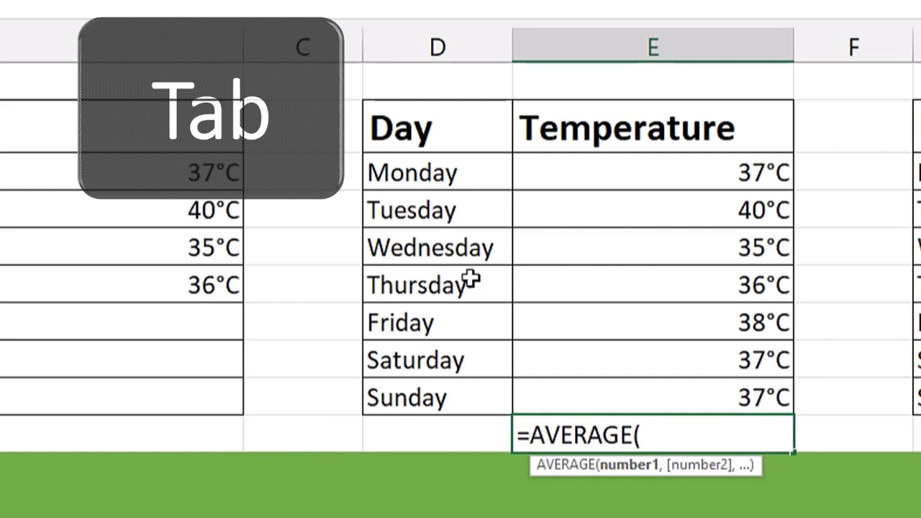
{"action": "left_click_drag", "start_coordinate": [593, 179], "coordinate": [600, 392]}
{"action": "key", "text": "Return"}
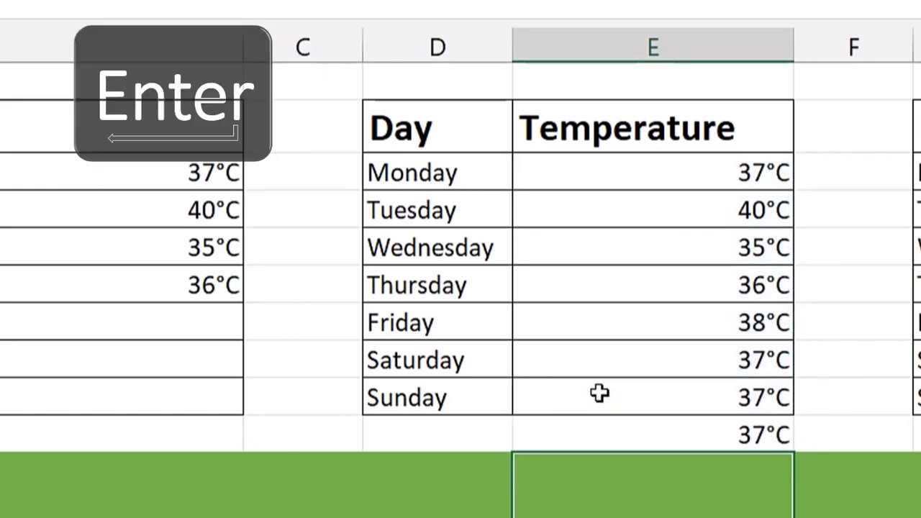
Enter the label AVERAGE in cell D23 and select the average row D23:E23
{"action": "left_click", "coordinate": [439, 437]}
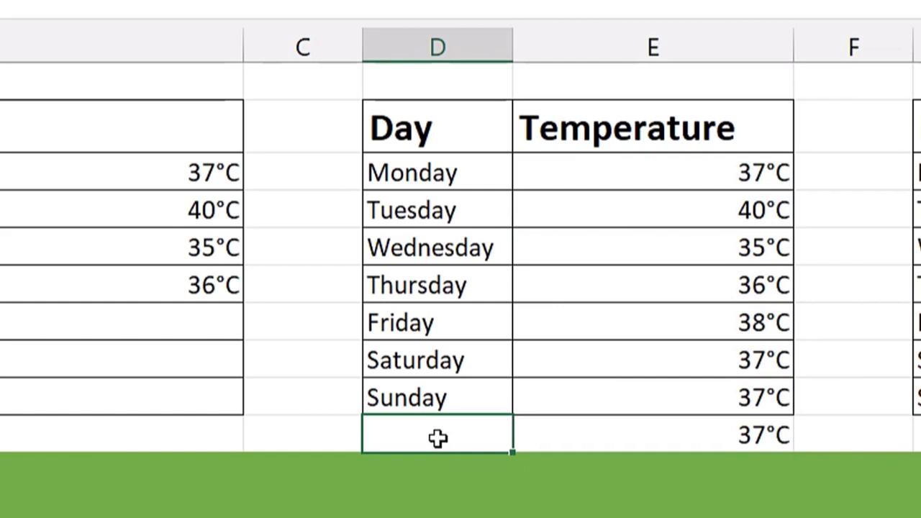
{"action": "type", "text": "AVERAGE"}
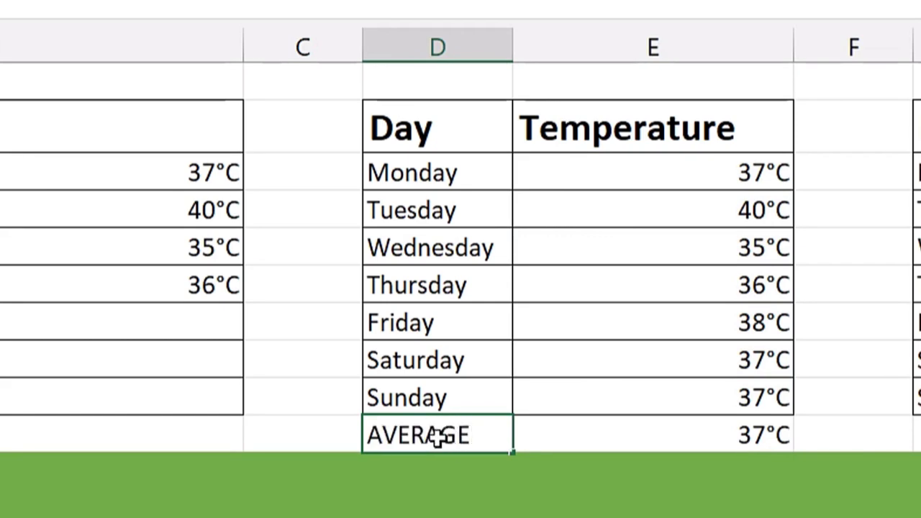
{"action": "key", "text": "Tab"}
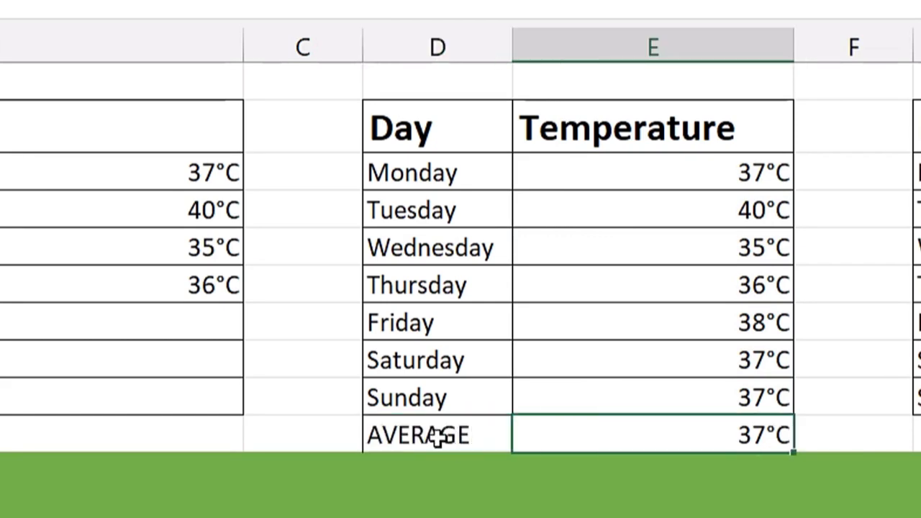
{"action": "mouse_move", "coordinate": [438, 439]}
{"action": "left_mouse_down"}
{"action": "mouse_move", "coordinate": [638, 456]}
{"action": "mouse_move", "coordinate": [650, 439]}
{"action": "left_mouse_up"}
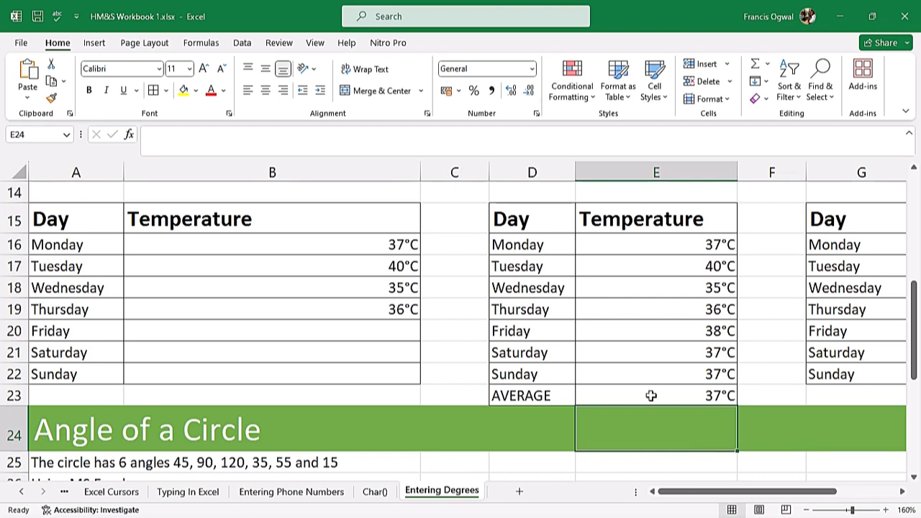
Copy the °C characters from Friday's temperature in cell E9 of the upper table
{"action": "left_click_drag", "start_coordinate": [918, 354], "coordinate": [912, 303]}
{"action": "left_click", "coordinate": [606, 398]}
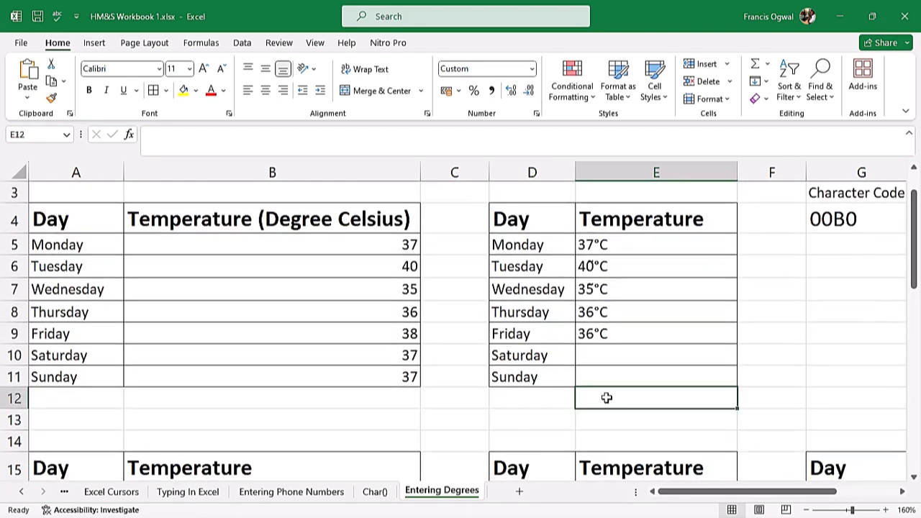
{"action": "key", "text": "Left"}
{"action": "left_click", "coordinate": [624, 356]}
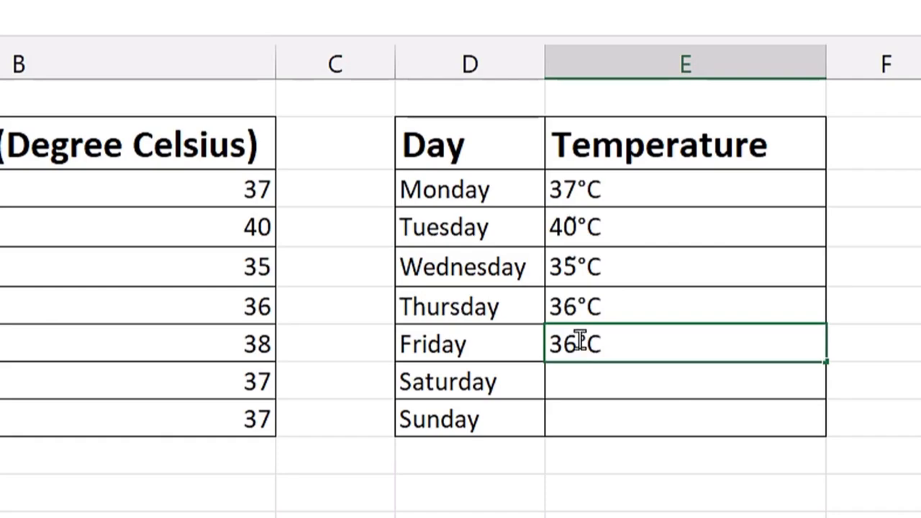
{"action": "left_click_drag", "start_coordinate": [595, 332], "coordinate": [624, 331]}
{"action": "key", "text": "ctrl+c"}
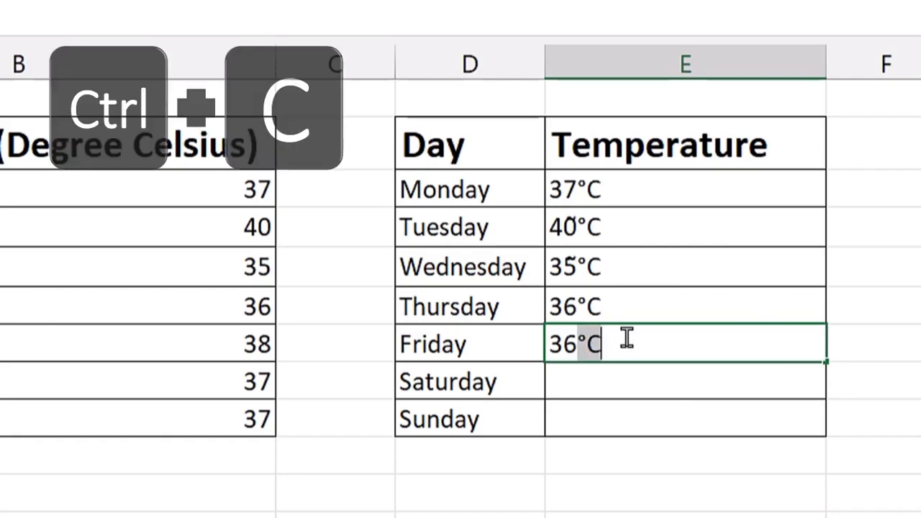
{"action": "key", "text": "Return"}
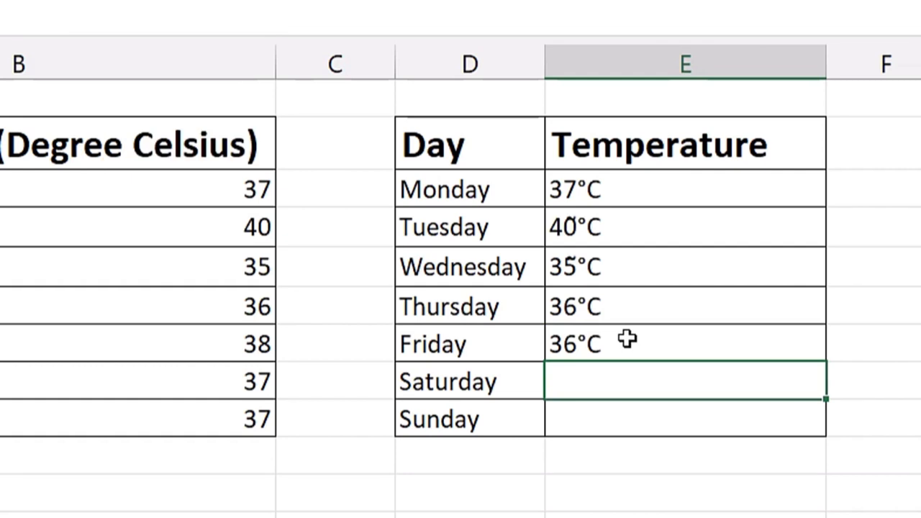
Enter 37°C for Saturday and Sunday in cells E10 and E11, pasting the copied °C after each number
{"action": "type", "text": "37"}
{"action": "key", "text": "ctrl+v"}
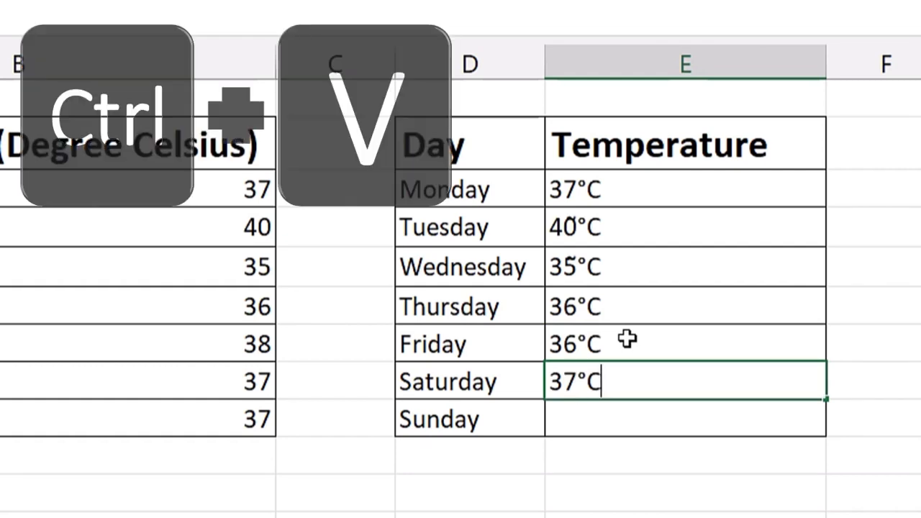
{"action": "key", "text": "Return"}
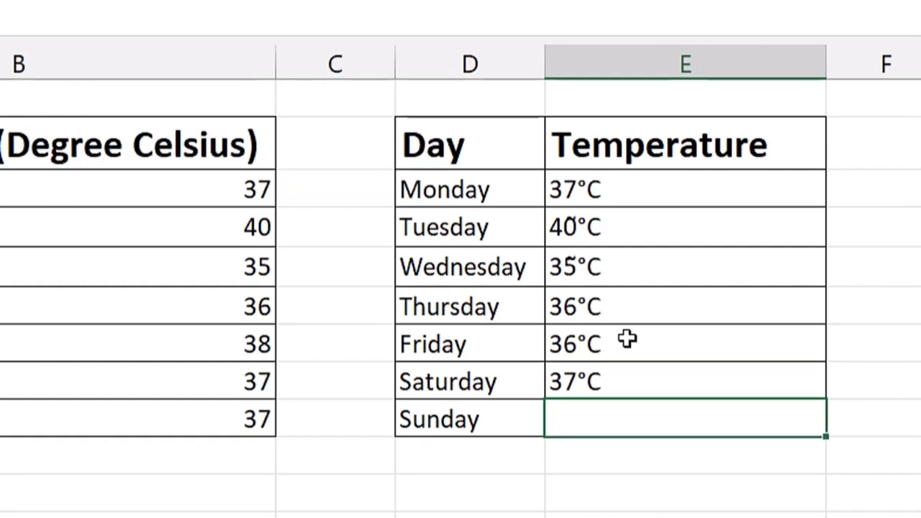
{"action": "type", "text": "37"}
{"action": "key", "text": "ctrl+v"}
{"action": "key", "text": "Return"}
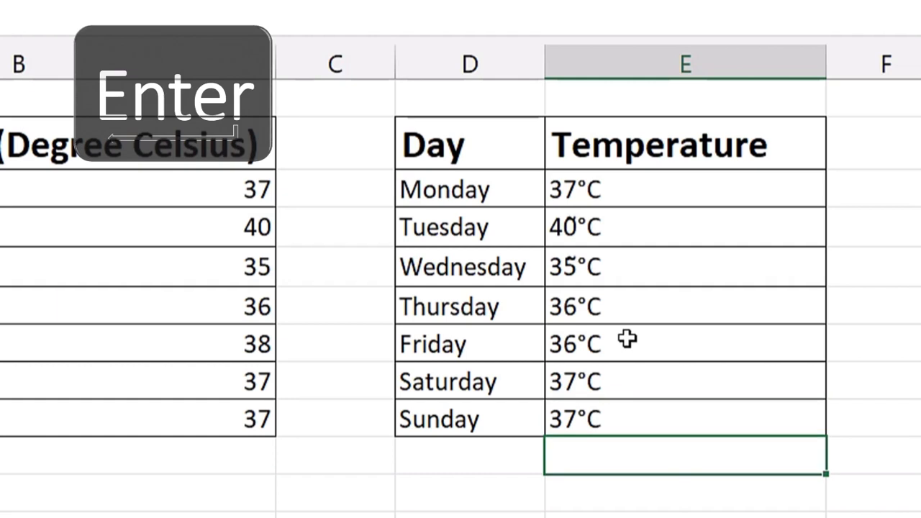
Enter the label Average in cell D12 below the upper table's Sunday row
{"action": "left_click", "coordinate": [482, 457]}
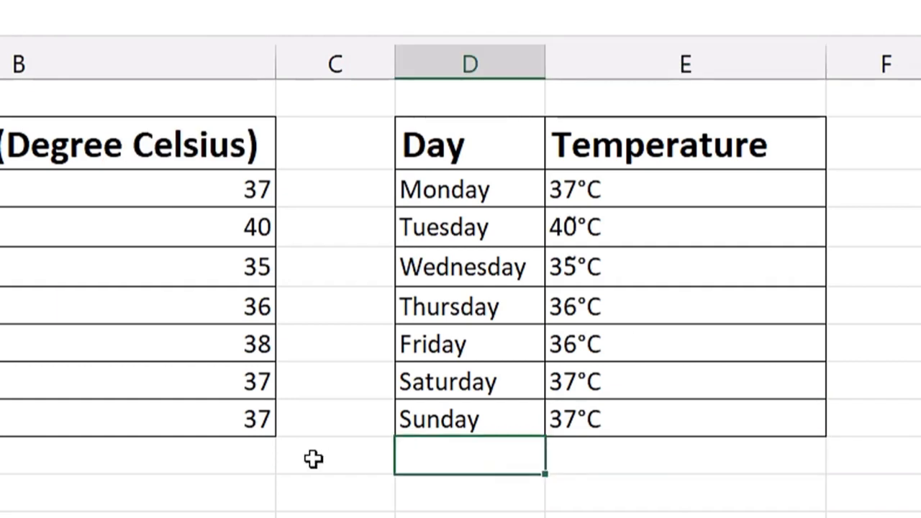
{"action": "type", "text": "Av"}
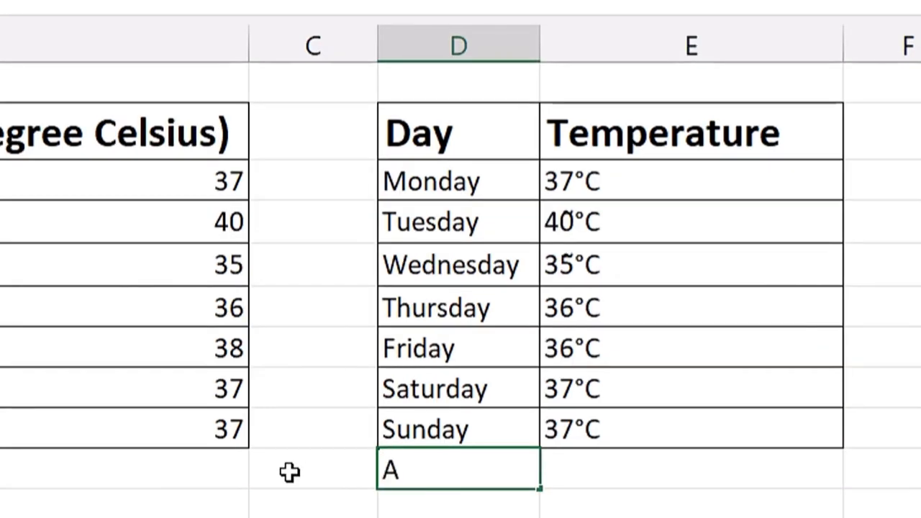
{"action": "type", "text": "erage"}
{"action": "key", "text": "Tab"}
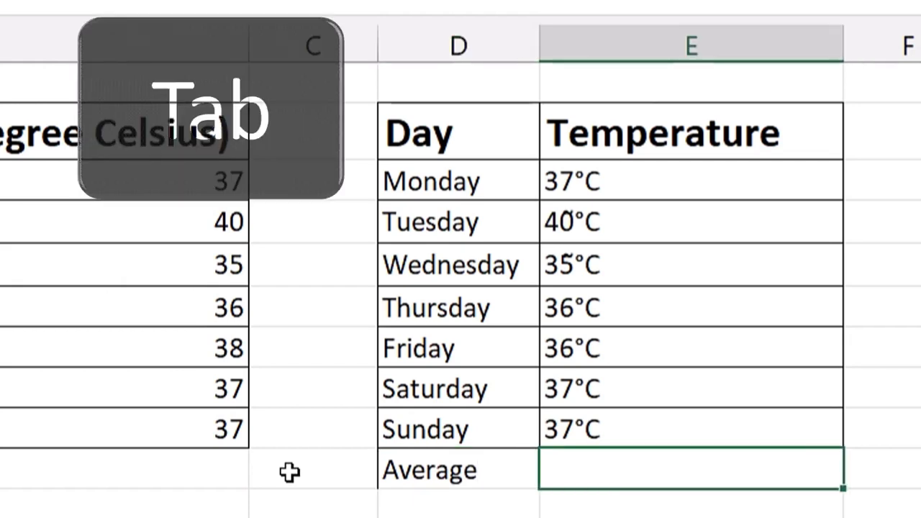
Enter an AVERAGE formula over the text temperatures E5:E11 in cell E12 and select that cell
{"action": "type", "text": "=aver"}
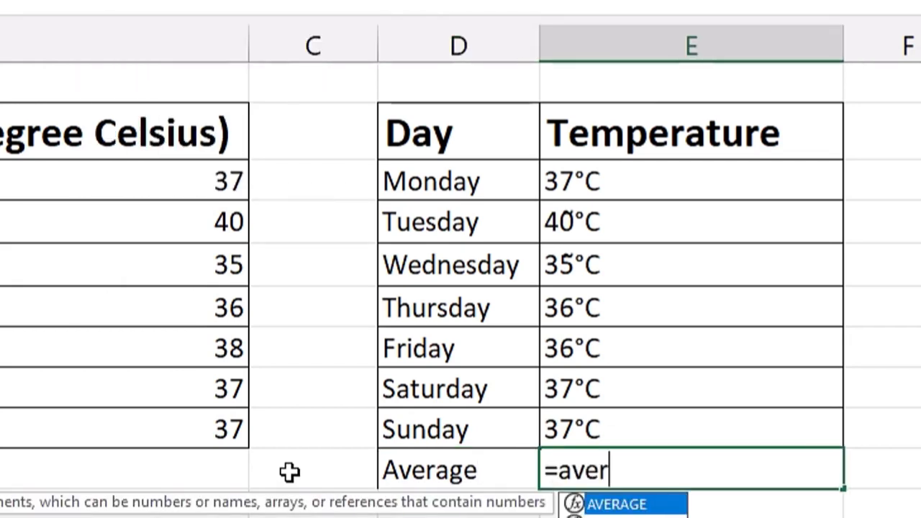
{"action": "key", "text": "Tab"}
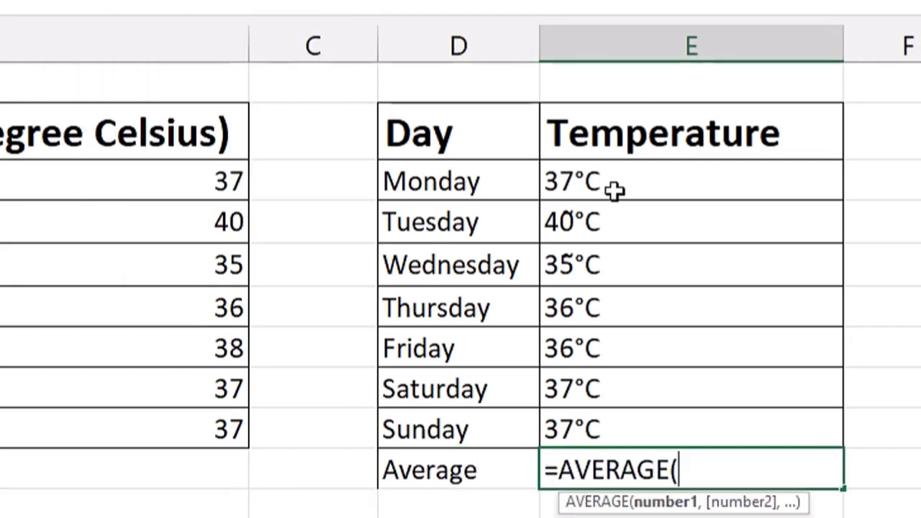
{"action": "left_click_drag", "start_coordinate": [612, 191], "coordinate": [615, 432]}
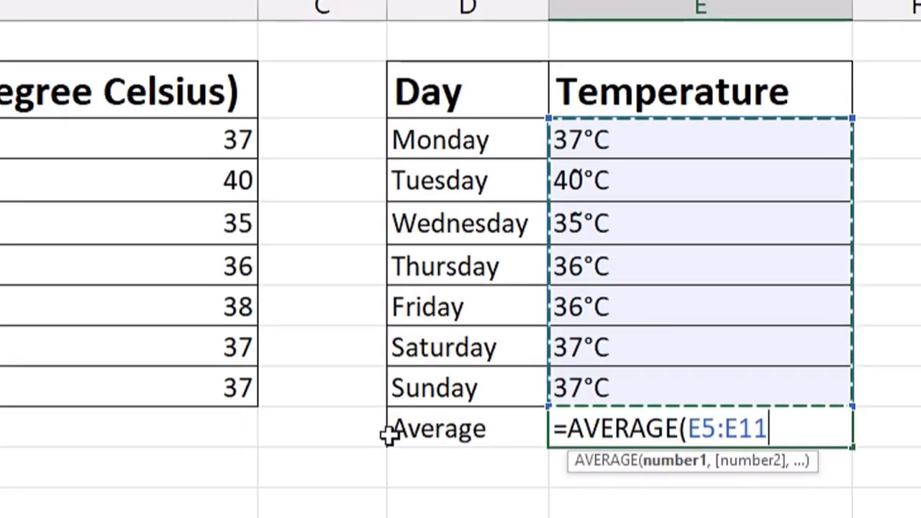
{"action": "key", "text": "Return"}
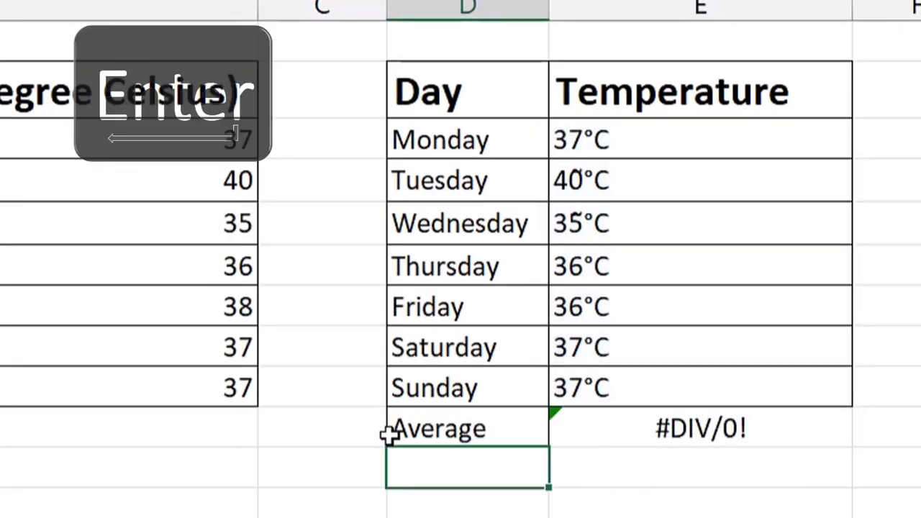
{"action": "left_click", "coordinate": [657, 426]}
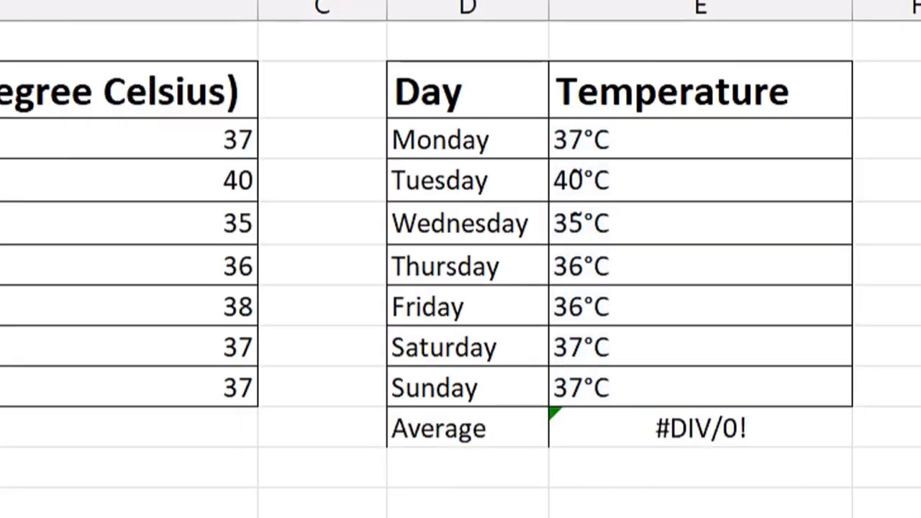
Review the text temperatures in E5:E11 and the angle values in A31:A36 of the Angle of a Circle exercise
{"action": "left_click_drag", "start_coordinate": [660, 142], "coordinate": [662, 388]}
{"action": "left_click", "coordinate": [886, 223]}
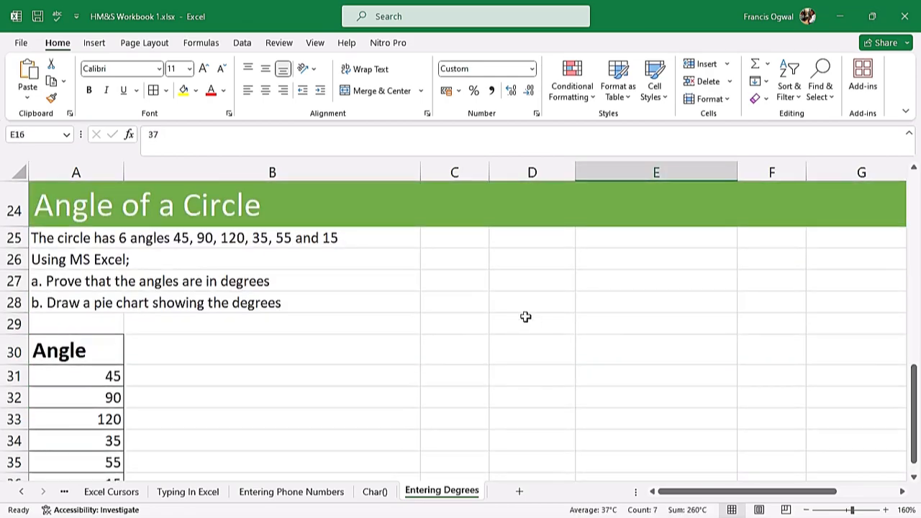
{"action": "left_click_drag", "start_coordinate": [725, 495], "coordinate": [701, 495]}
{"action": "left_click", "coordinate": [915, 479]}
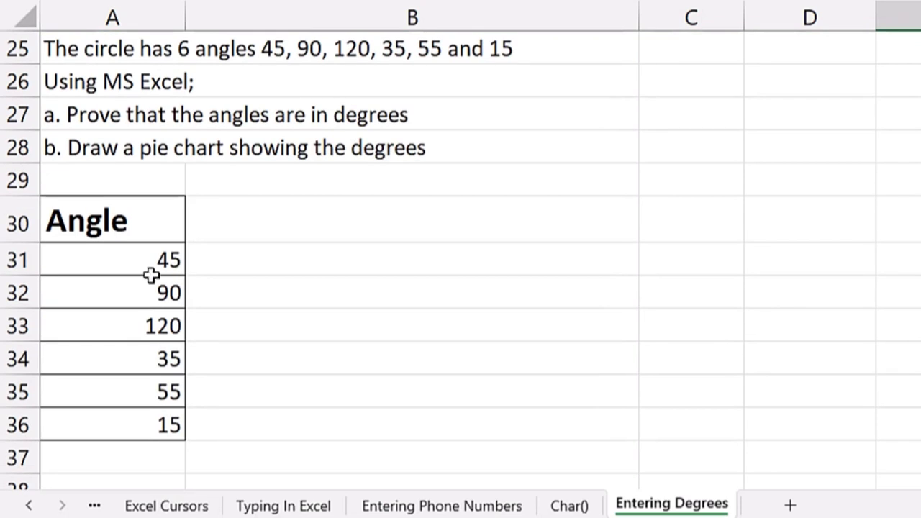
{"action": "left_click_drag", "start_coordinate": [140, 259], "coordinate": [134, 429]}
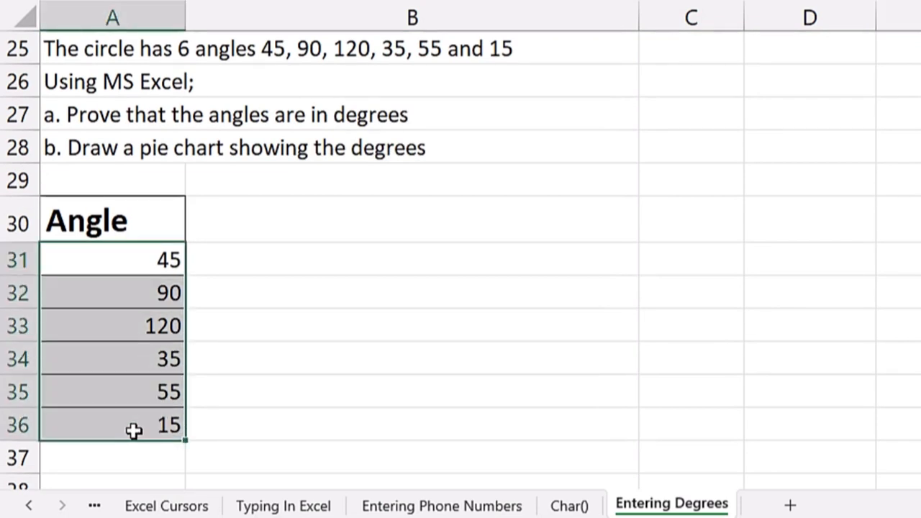
{"action": "left_click", "coordinate": [338, 295]}
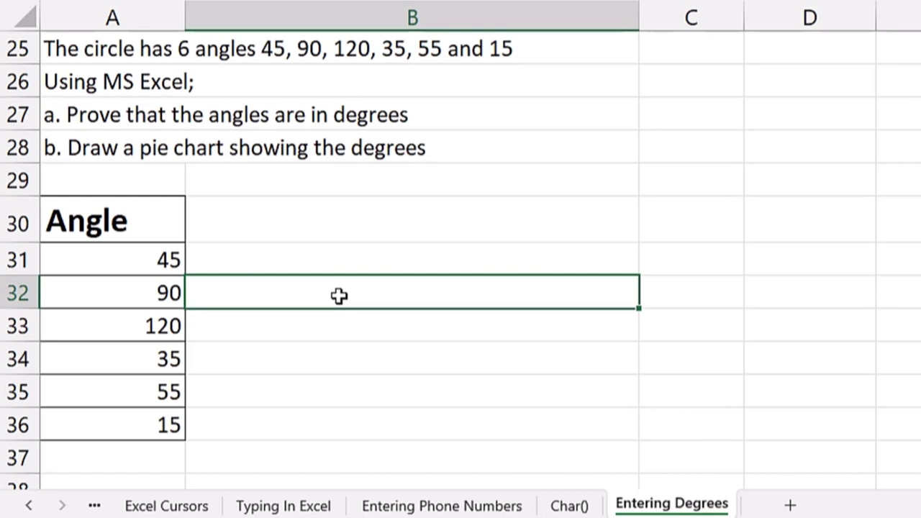
Sum the angles A31:A36 in cell A37 and check the total against the listed angles
{"action": "left_click", "coordinate": [150, 466]}
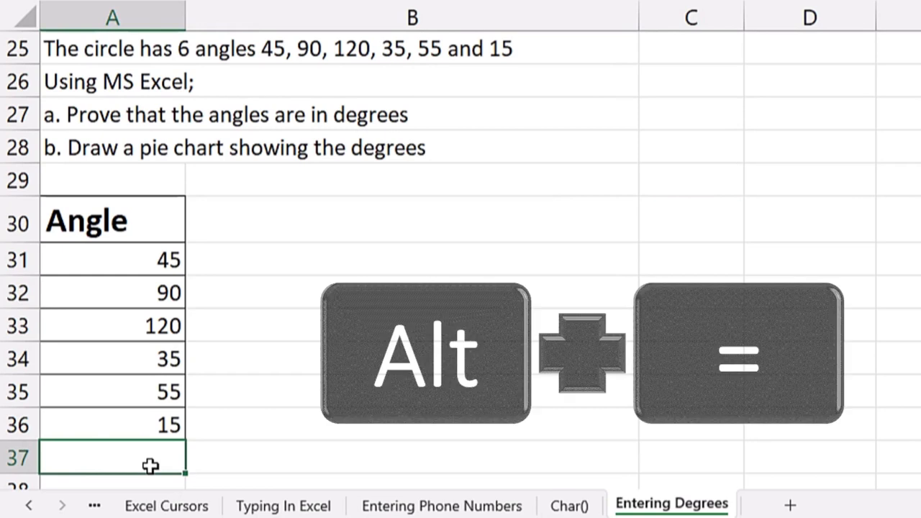
{"action": "key", "text": "alt+equal"}
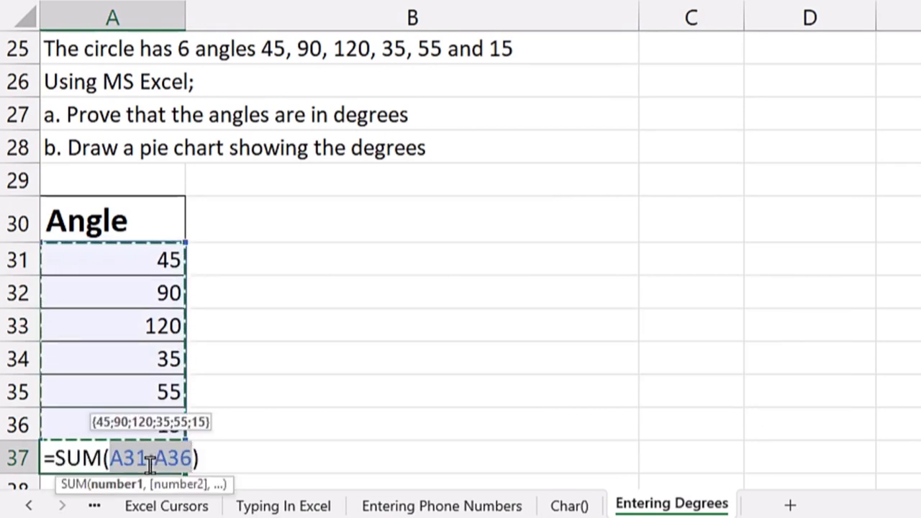
{"action": "key", "text": "Return"}
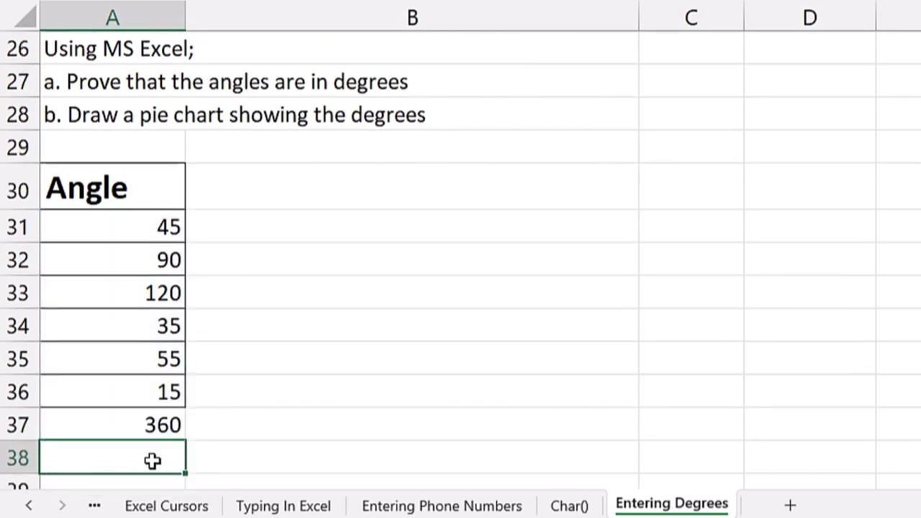
{"action": "left_click", "coordinate": [162, 428]}
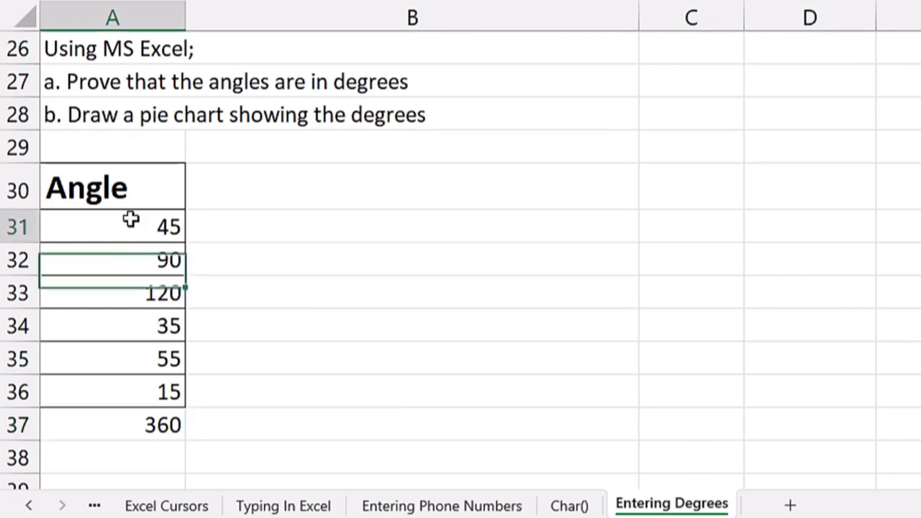
{"action": "left_click_drag", "start_coordinate": [129, 218], "coordinate": [129, 391]}
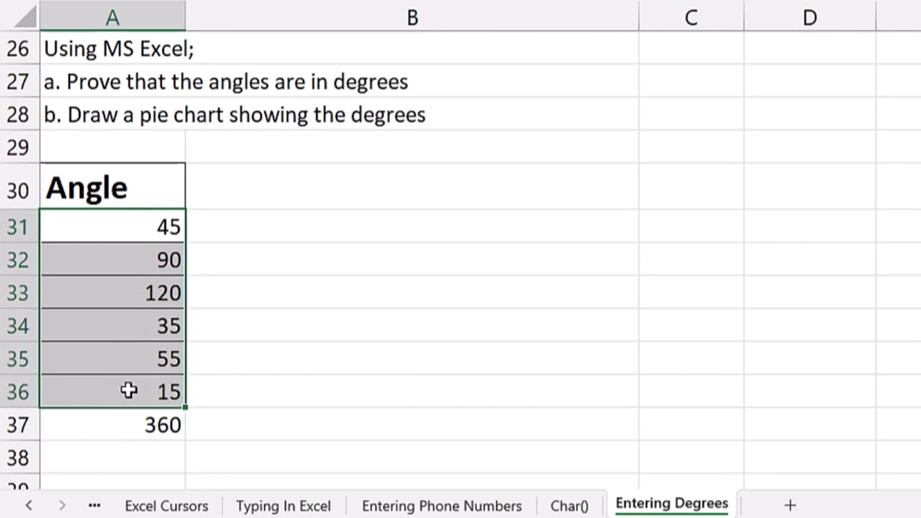
{"action": "left_click", "coordinate": [149, 425]}
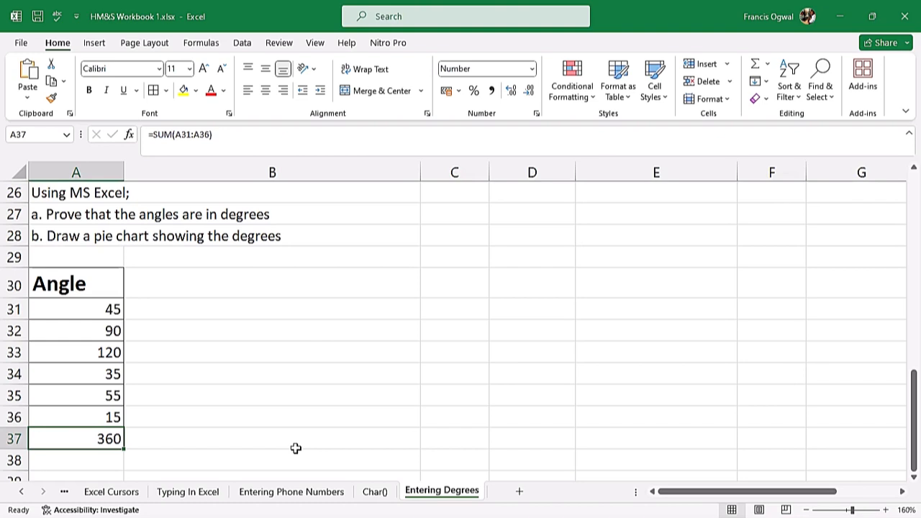
Insert a basic 2-D pie chart from the Angle heading and the unformatted values in A30:A36
{"action": "left_click", "coordinate": [58, 237]}
{"action": "left_click", "coordinate": [198, 259]}
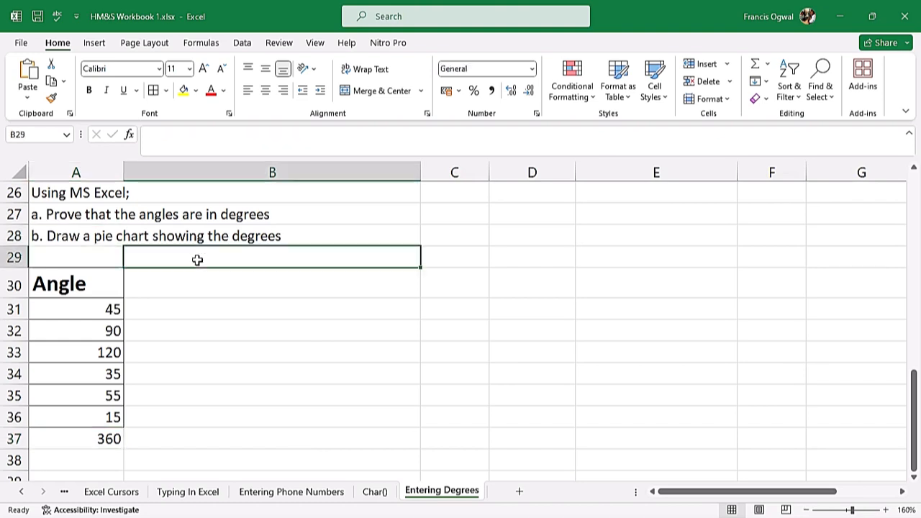
{"action": "left_click_drag", "start_coordinate": [94, 295], "coordinate": [105, 421]}
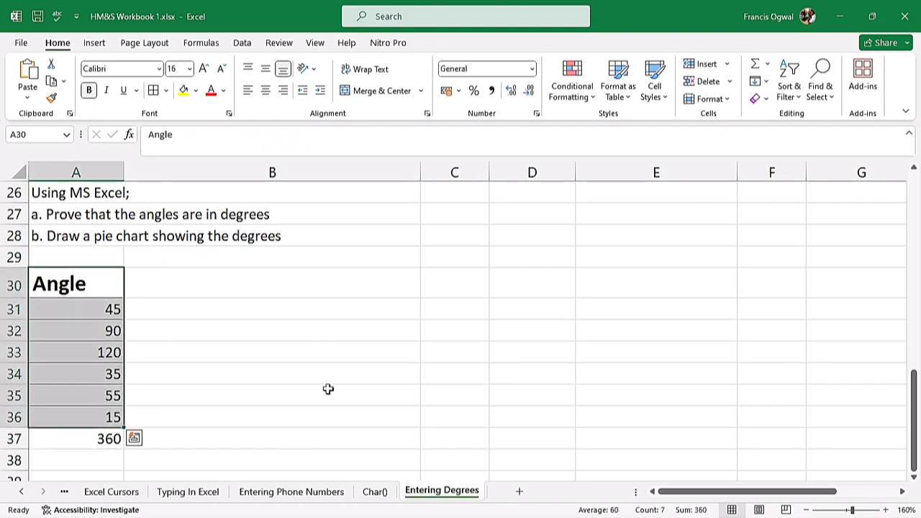
{"action": "left_click", "coordinate": [93, 43]}
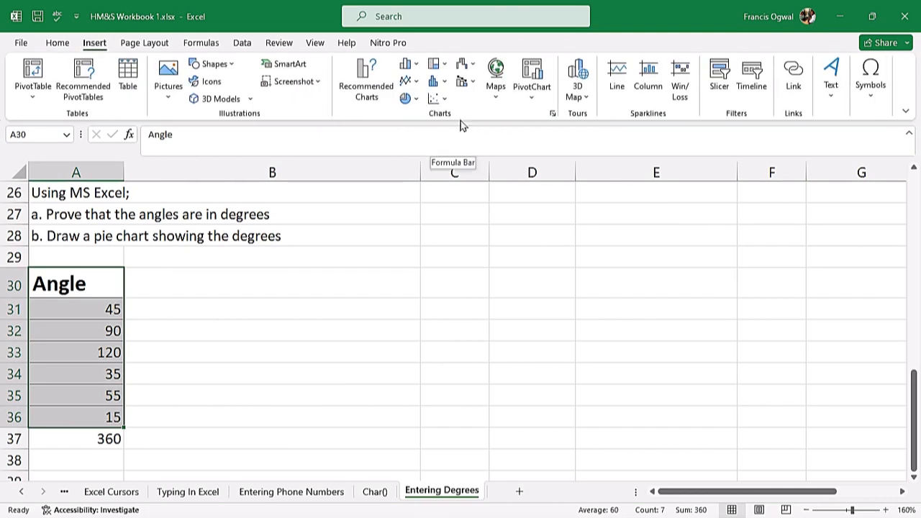
{"action": "left_click", "coordinate": [412, 102]}
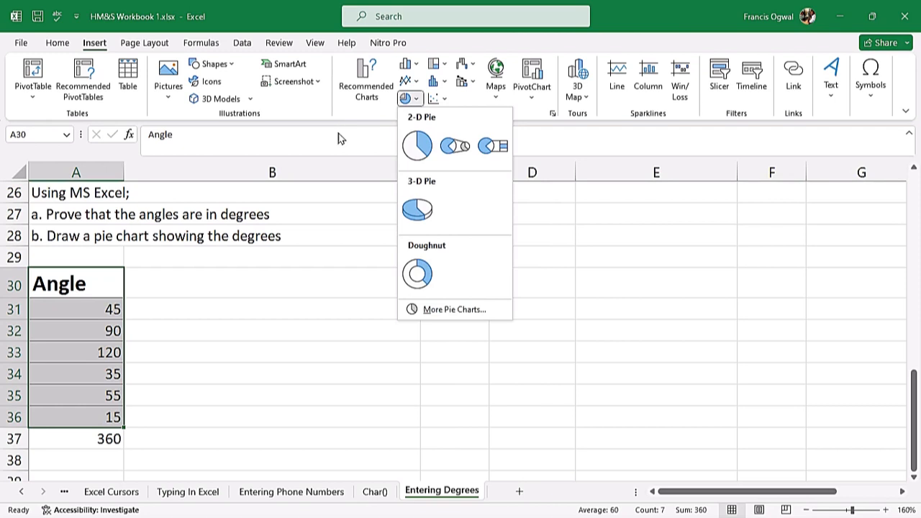
{"action": "left_click", "coordinate": [424, 149]}
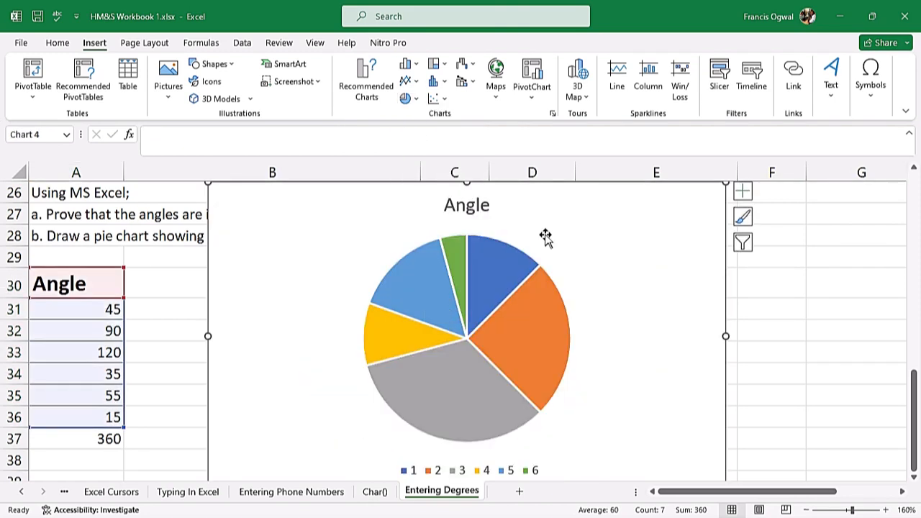
Shrink the pie chart, place it beside the angle table and add data labels to its slices
{"action": "left_click_drag", "start_coordinate": [725, 184], "coordinate": [600, 280]}
{"action": "left_click_drag", "start_coordinate": [532, 312], "coordinate": [637, 236]}
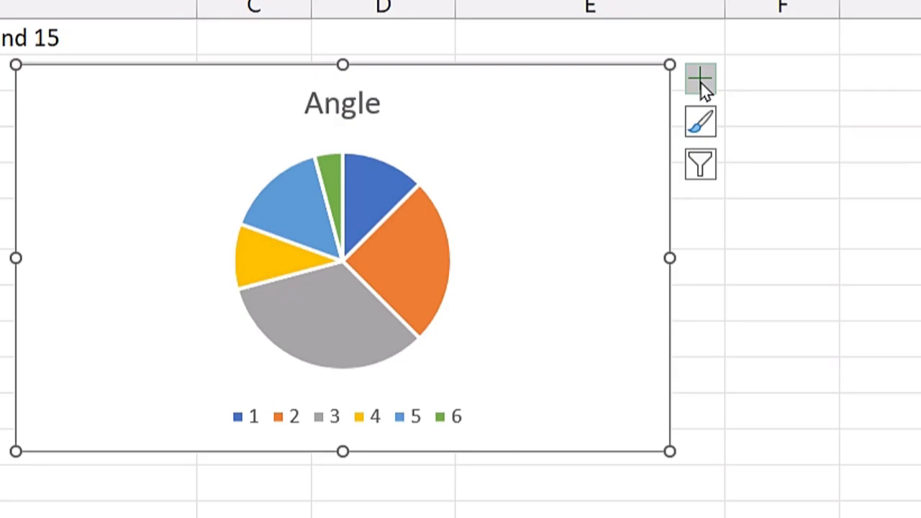
{"action": "left_click", "coordinate": [722, 216]}
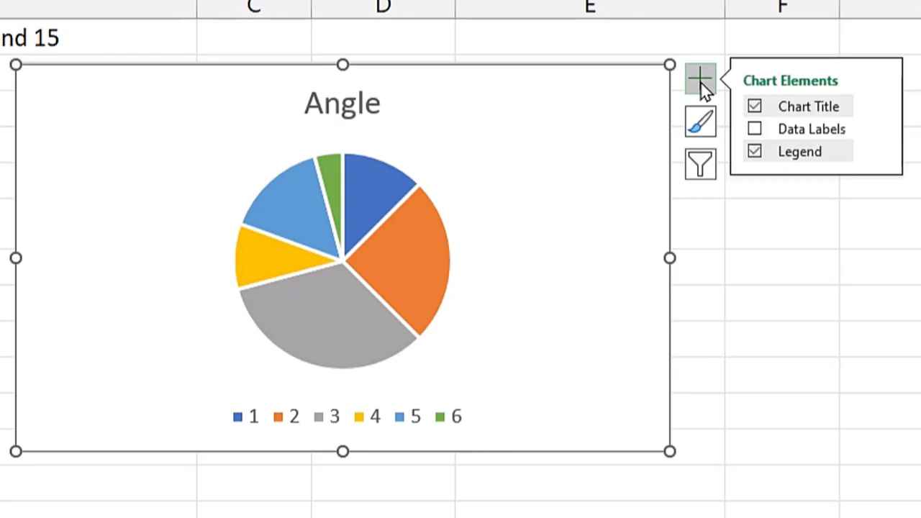
{"action": "left_click", "coordinate": [754, 130]}
{"action": "left_click", "coordinate": [753, 129]}
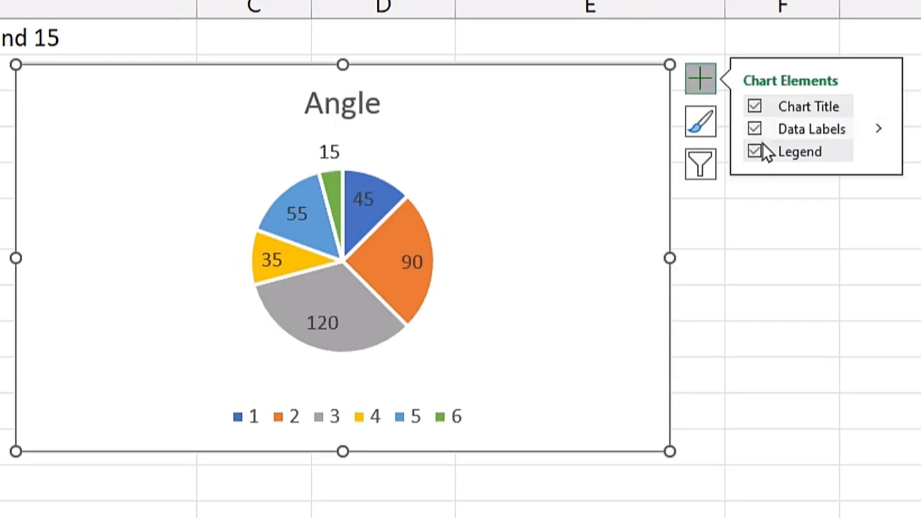
{"action": "left_click", "coordinate": [814, 325]}
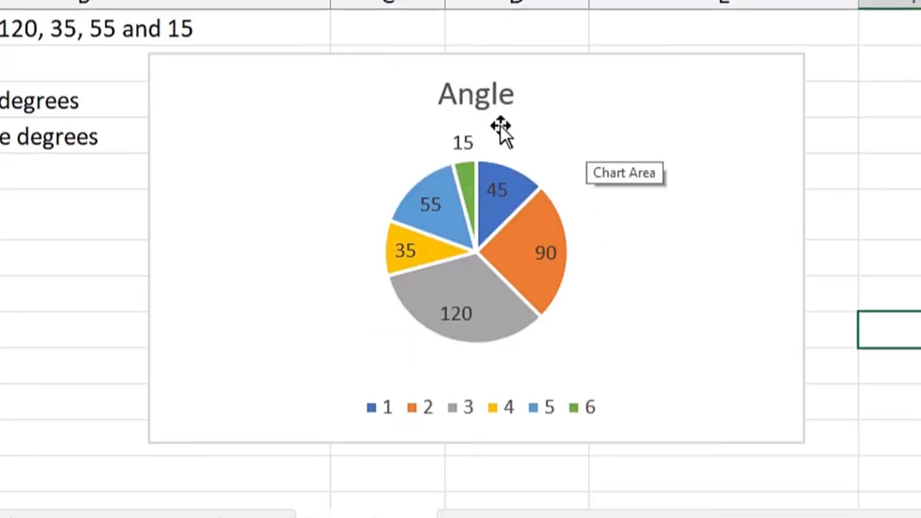
Remove the pie chart's legend and delete the whole chart
{"action": "left_click", "coordinate": [549, 405]}
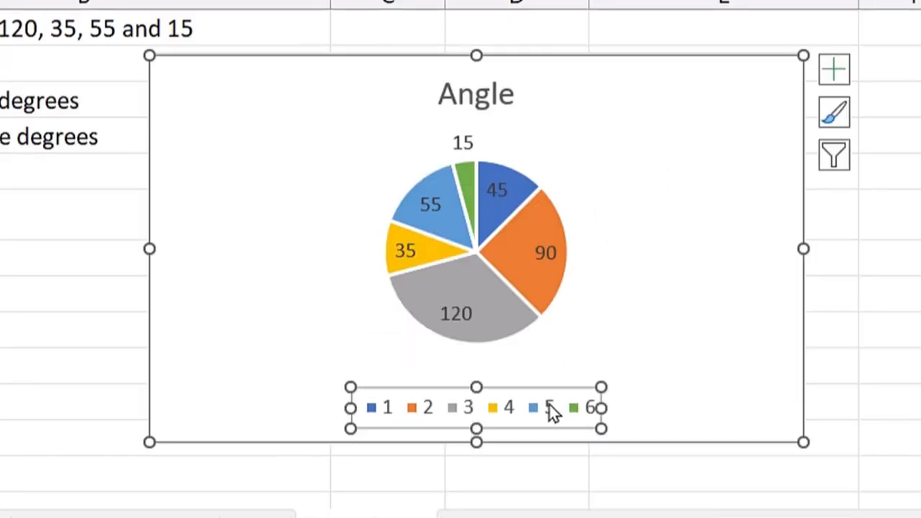
{"action": "key", "text": "Delete"}
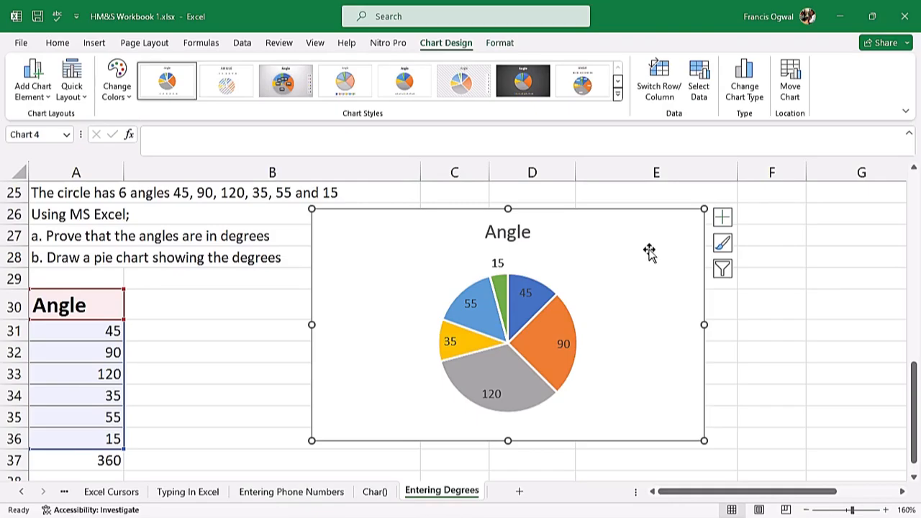
{"action": "key", "text": "Delete"}
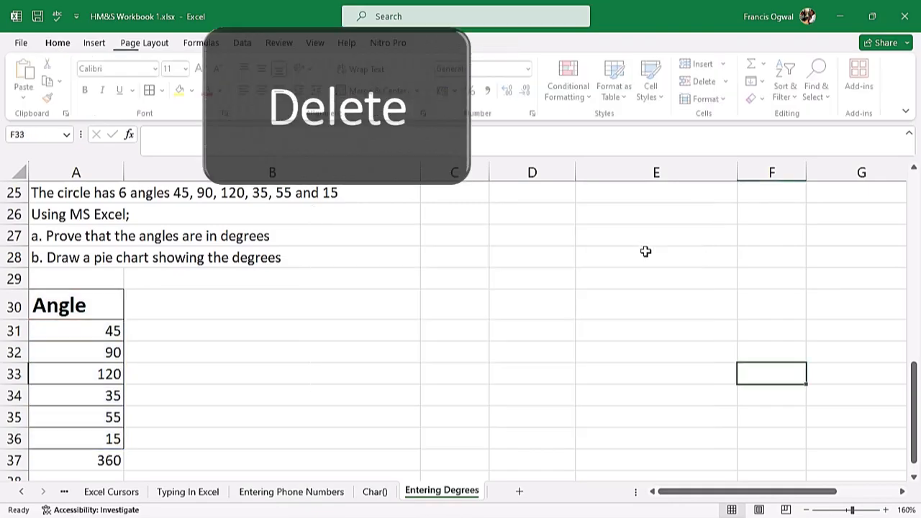
Apply the custom number format 0° to the angles in A31:A36
{"action": "left_click", "coordinate": [484, 316]}
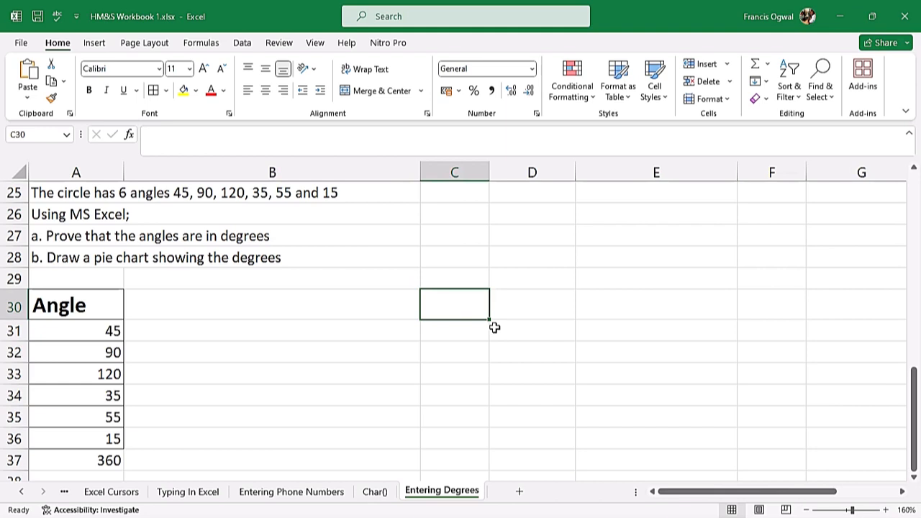
{"action": "left_click", "coordinate": [216, 353]}
{"action": "left_click_drag", "start_coordinate": [105, 332], "coordinate": [94, 440]}
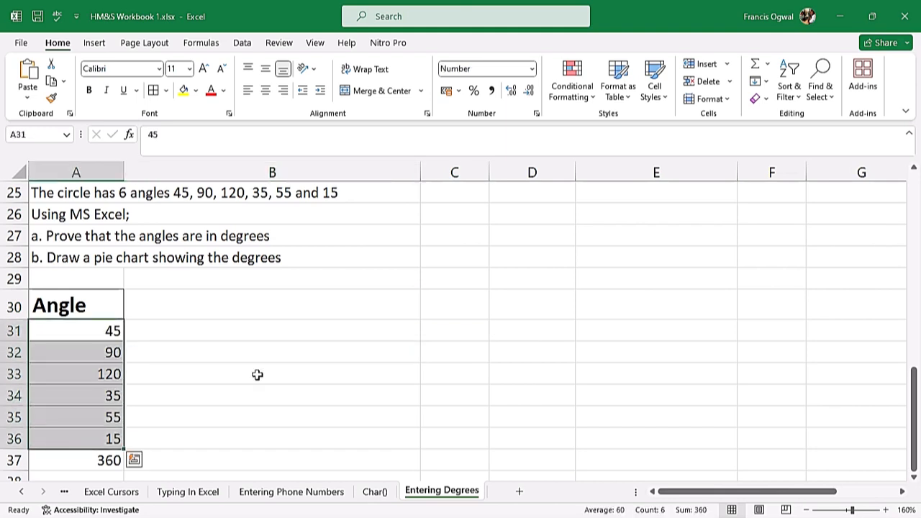
{"action": "key", "text": "ctrl+1"}
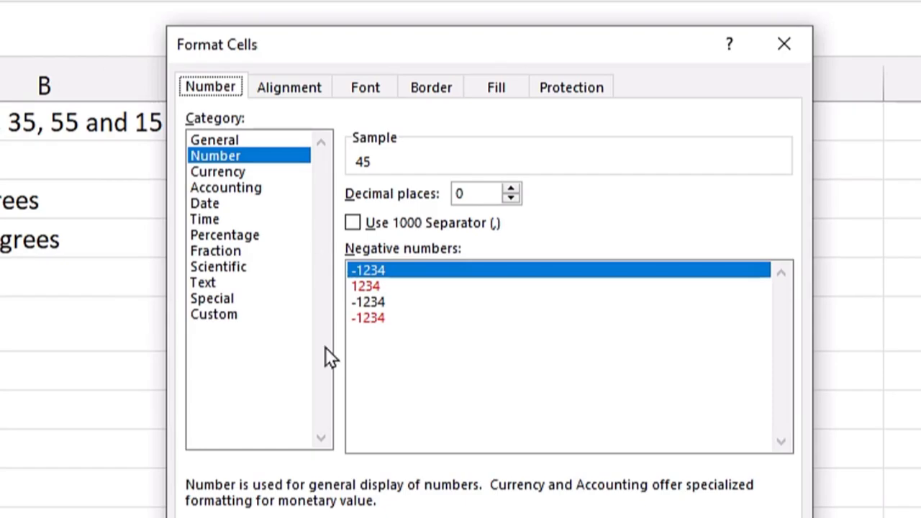
{"action": "left_click", "coordinate": [208, 316]}
{"action": "left_click", "coordinate": [391, 212]}
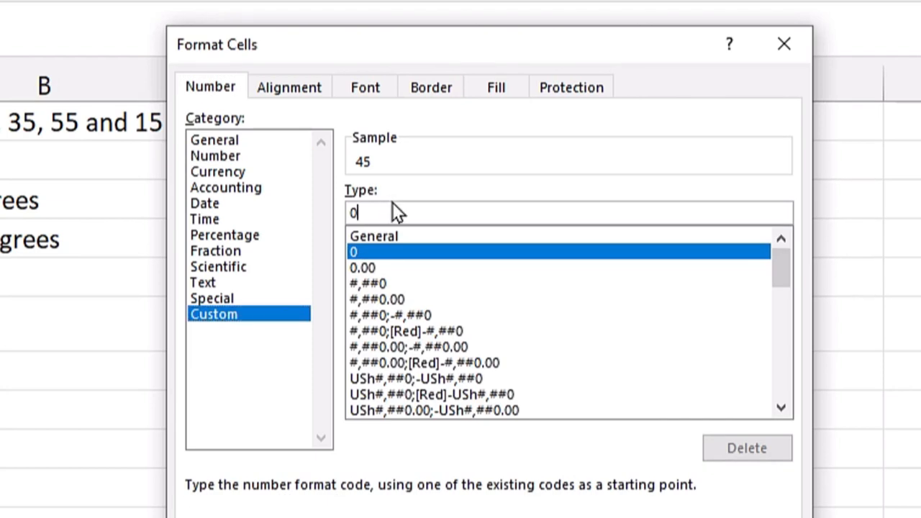
{"action": "key", "text": "alt+0+1+7+6"}
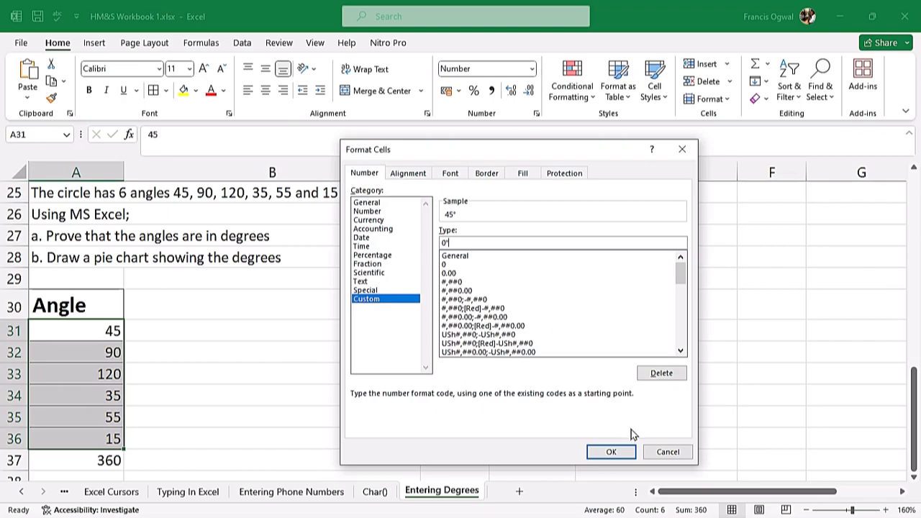
{"action": "left_click", "coordinate": [611, 451]}
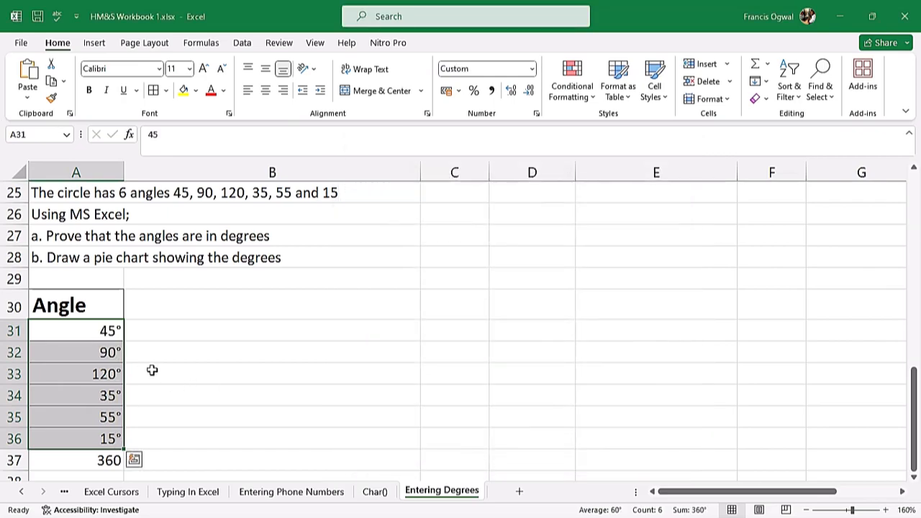
Insert a 2-D pie chart from the Angle heading and the degree-formatted values in A30:A36
{"action": "left_click", "coordinate": [85, 373]}
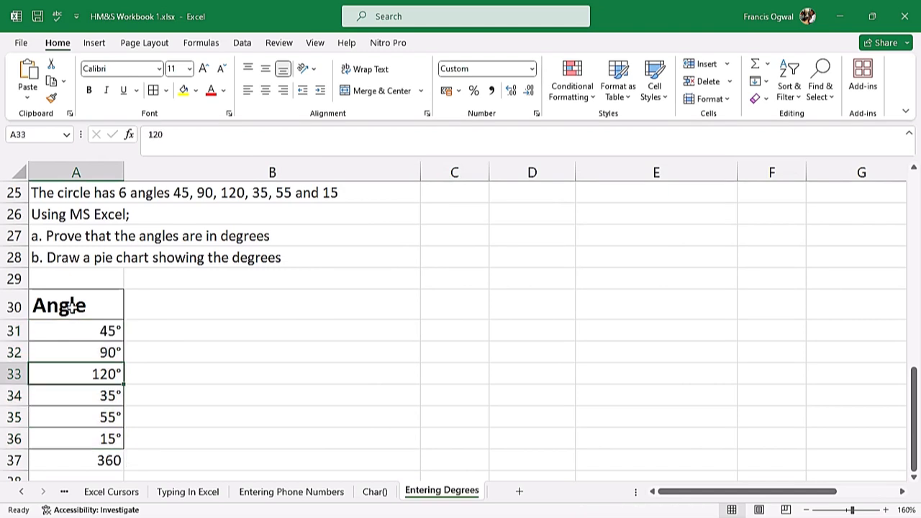
{"action": "left_click_drag", "start_coordinate": [72, 306], "coordinate": [72, 439]}
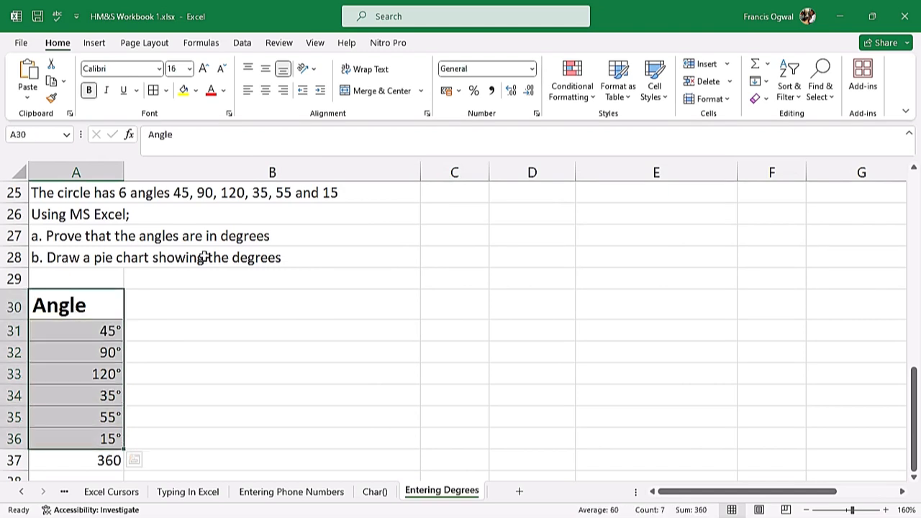
{"action": "left_click", "coordinate": [94, 43]}
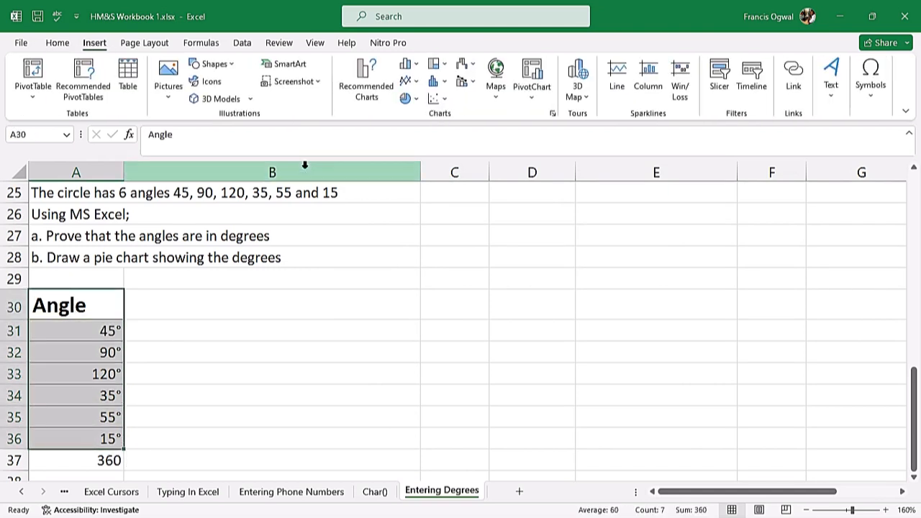
{"action": "left_click", "coordinate": [408, 98]}
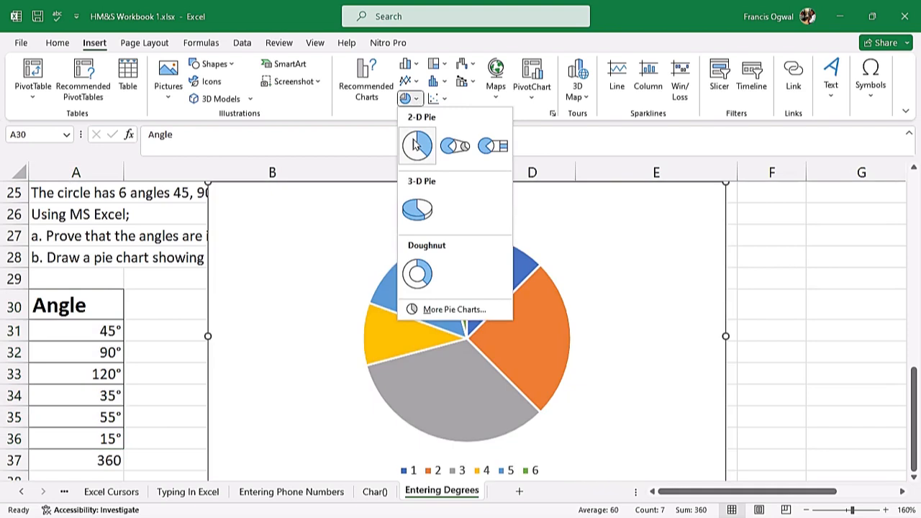
{"action": "left_click", "coordinate": [416, 145]}
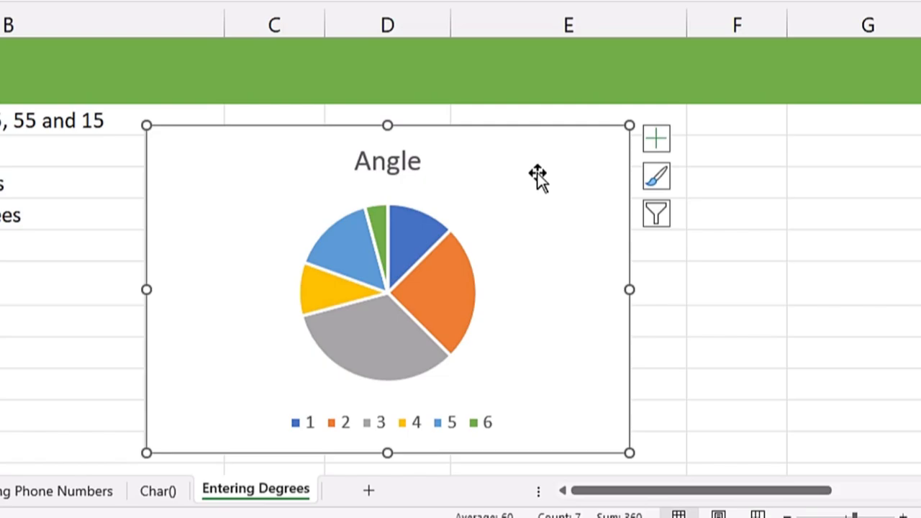
Add data labels to the new pie chart, widen it and shift it slightly up beside the exercise text
{"action": "left_click", "coordinate": [663, 141]}
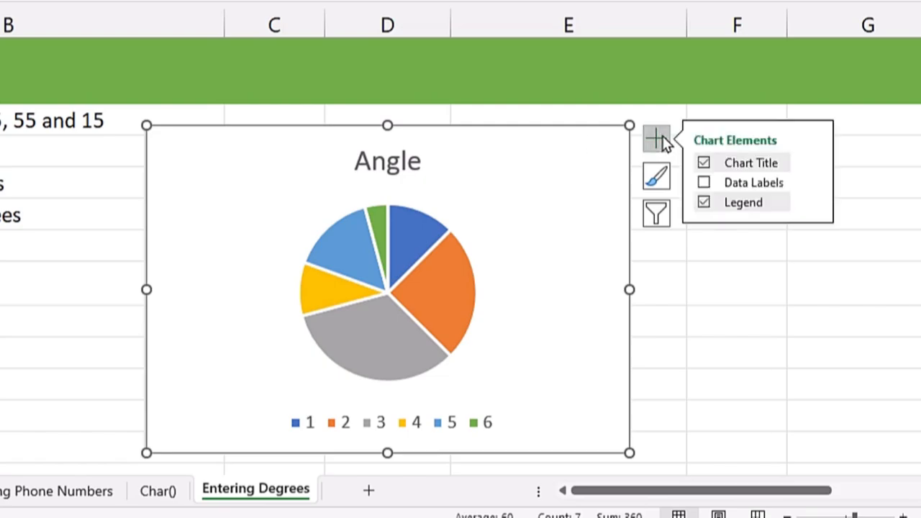
{"action": "left_click", "coordinate": [706, 184]}
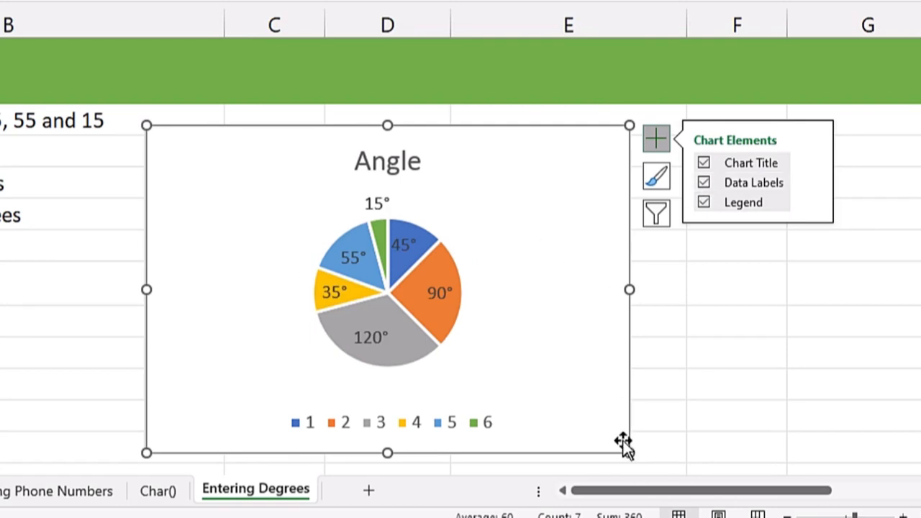
{"action": "left_click_drag", "start_coordinate": [630, 452], "coordinate": [733, 458]}
{"action": "left_click_drag", "start_coordinate": [622, 253], "coordinate": [593, 237]}
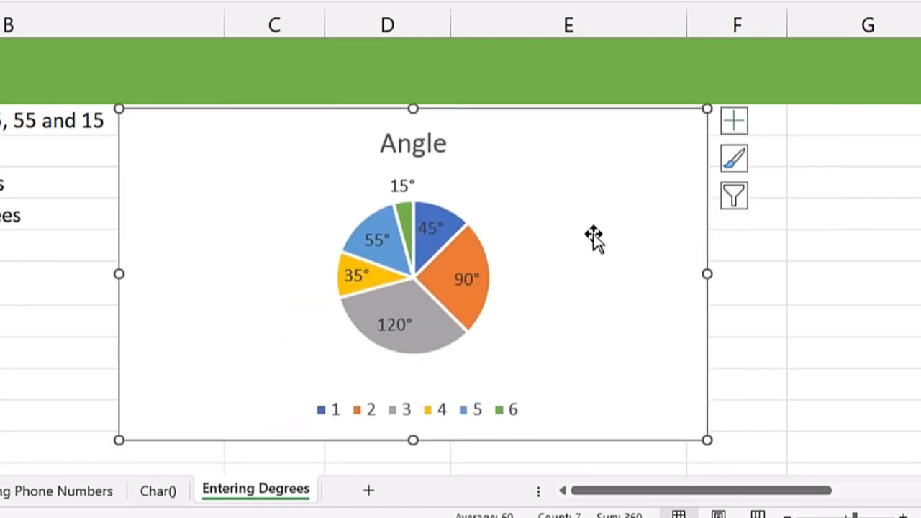